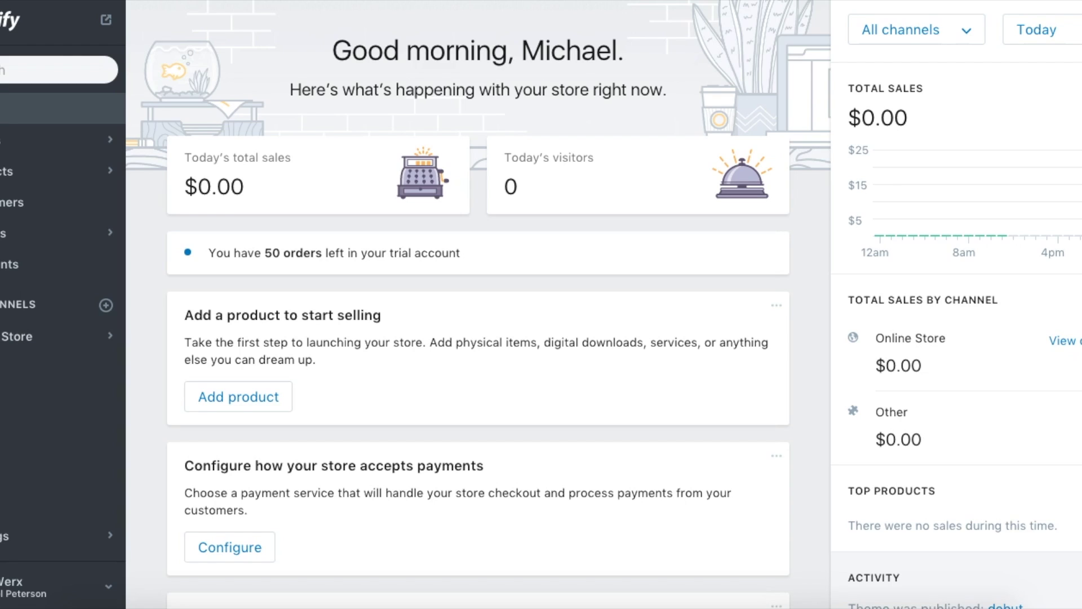
Step: Go to the BIKEWERX store's Online Store Themes page, where Debut is the live theme
{"action": "left_click", "coordinate": [12, 336]}
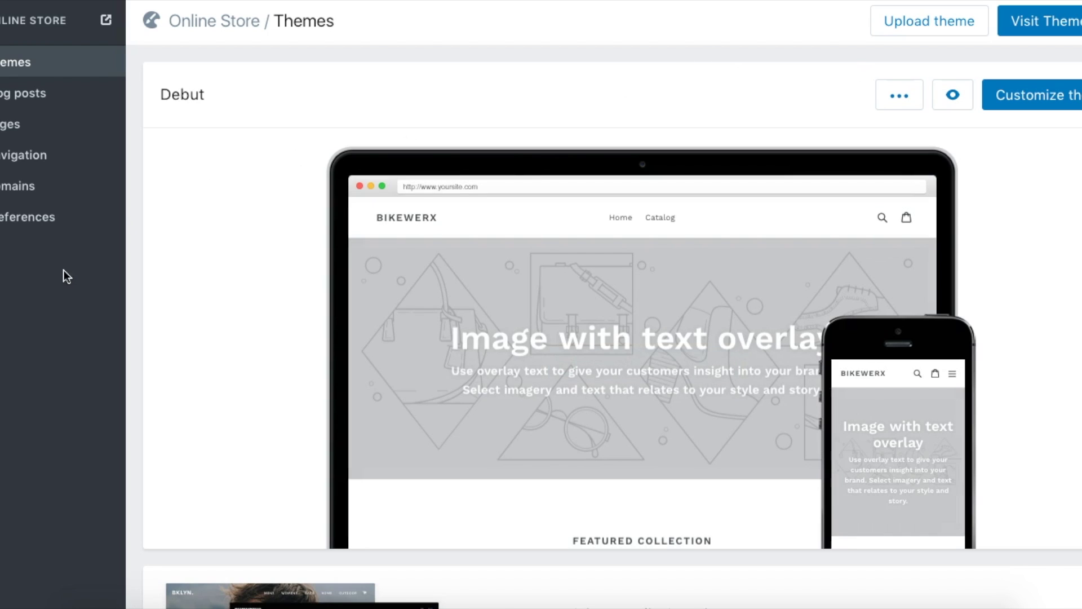
{"action": "left_click", "coordinate": [12, 20]}
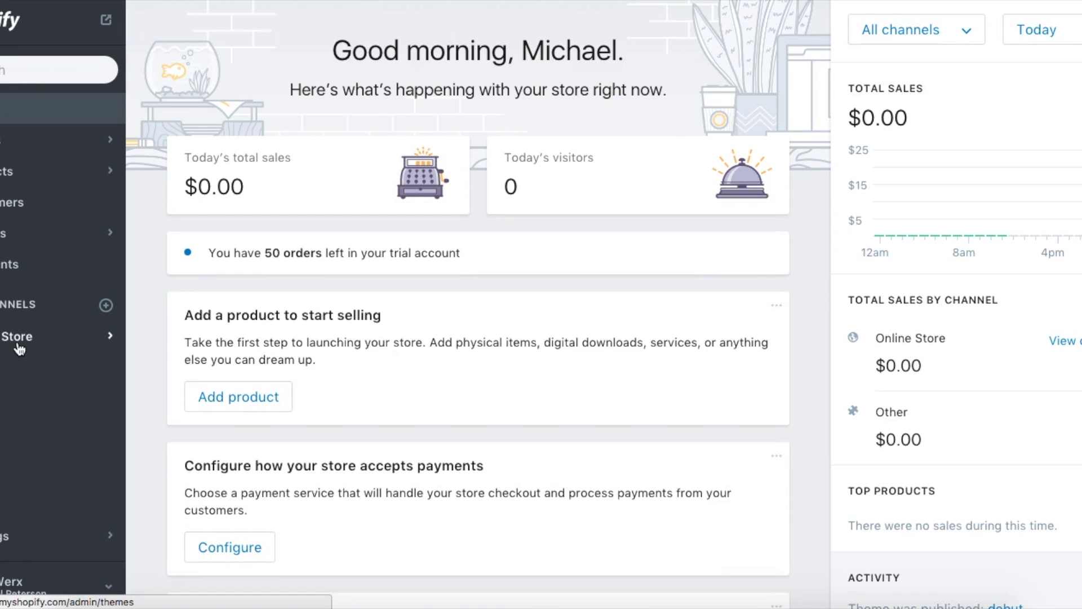
{"action": "left_click", "coordinate": [19, 347]}
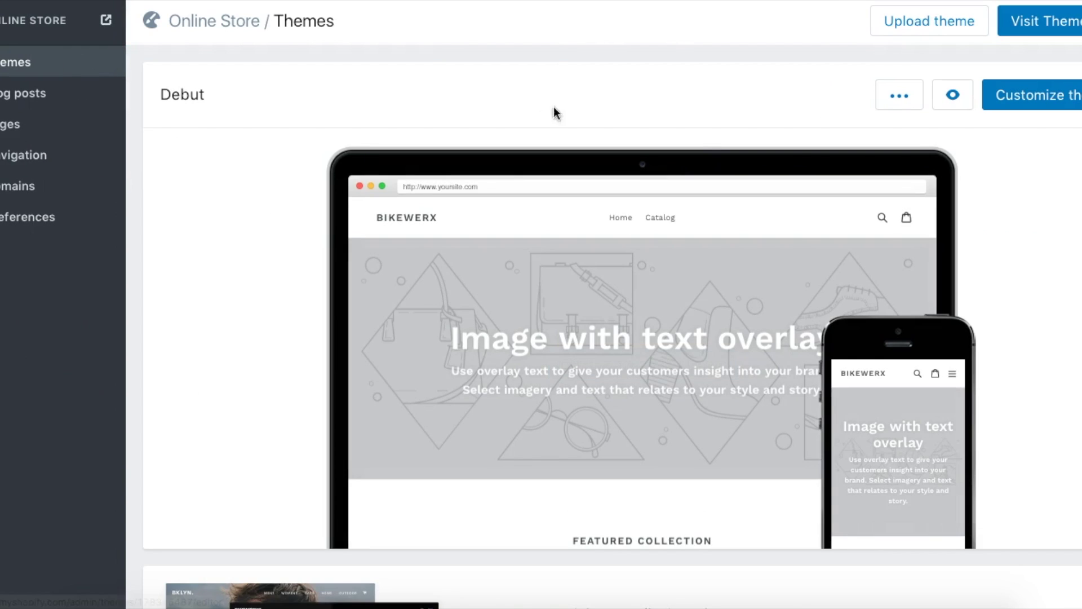
{"action": "scroll", "coordinate": [687, 73], "scroll_direction": "down", "scroll_amount": 10}
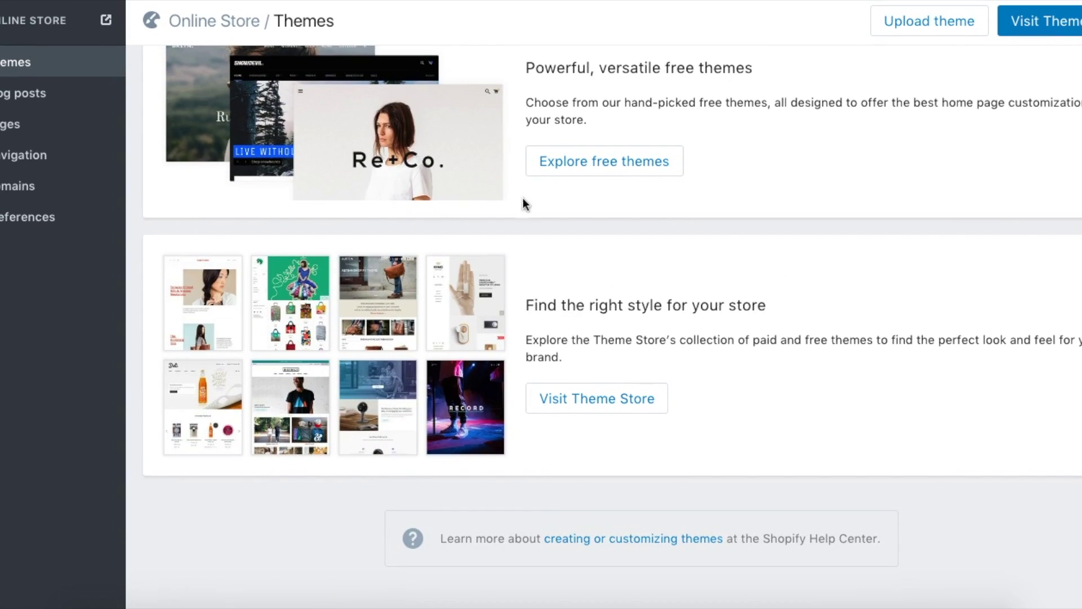
{"action": "scroll", "coordinate": [524, 206], "scroll_direction": "up", "scroll_amount": 2}
{"action": "left_click", "coordinate": [546, 286]}
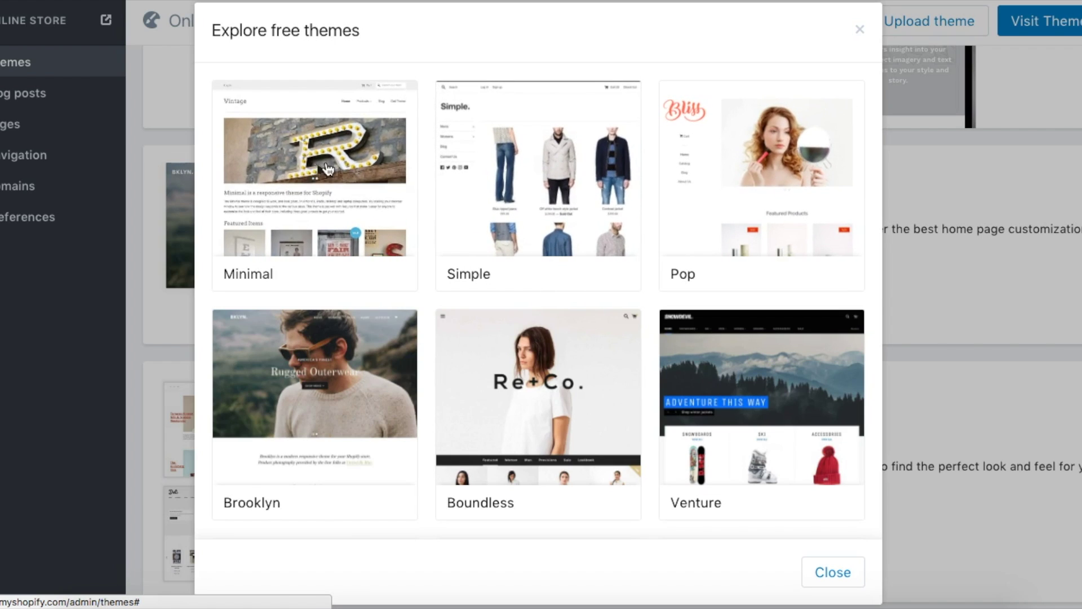
{"action": "scroll", "coordinate": [662, 147], "scroll_direction": "down", "scroll_amount": 4}
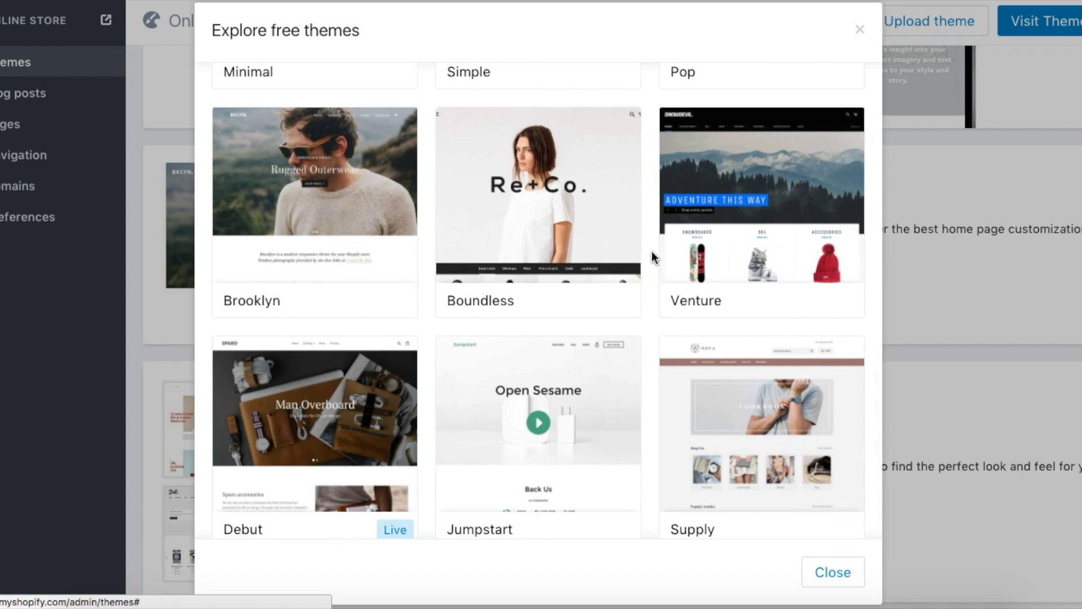
{"action": "scroll", "coordinate": [652, 251], "scroll_direction": "down", "scroll_amount": 1}
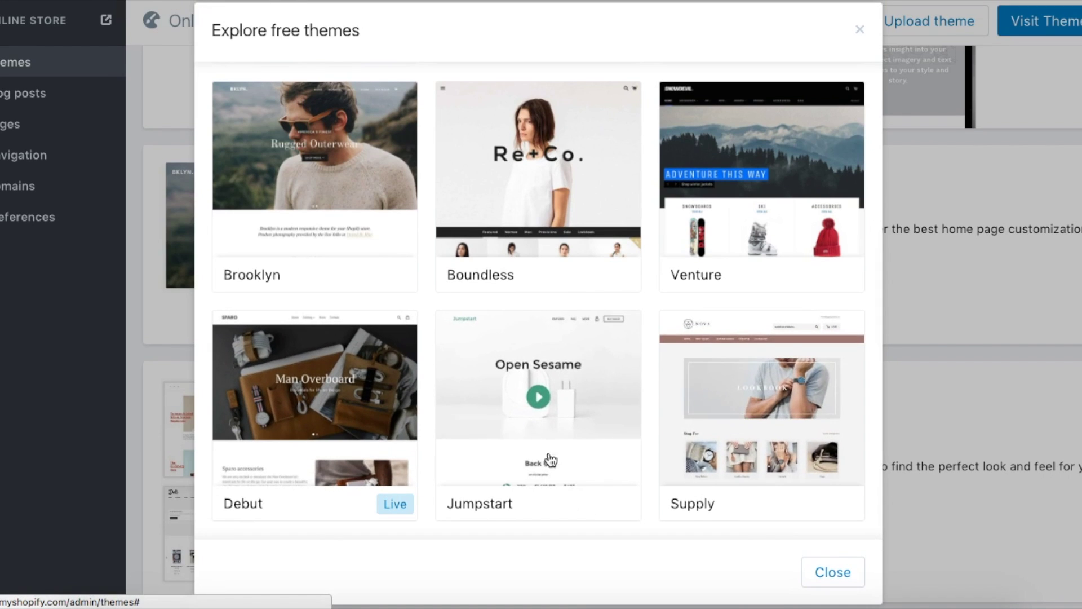
{"action": "scroll", "coordinate": [515, 455], "scroll_direction": "up", "scroll_amount": 1}
{"action": "scroll", "coordinate": [516, 456], "scroll_direction": "up", "scroll_amount": 3}
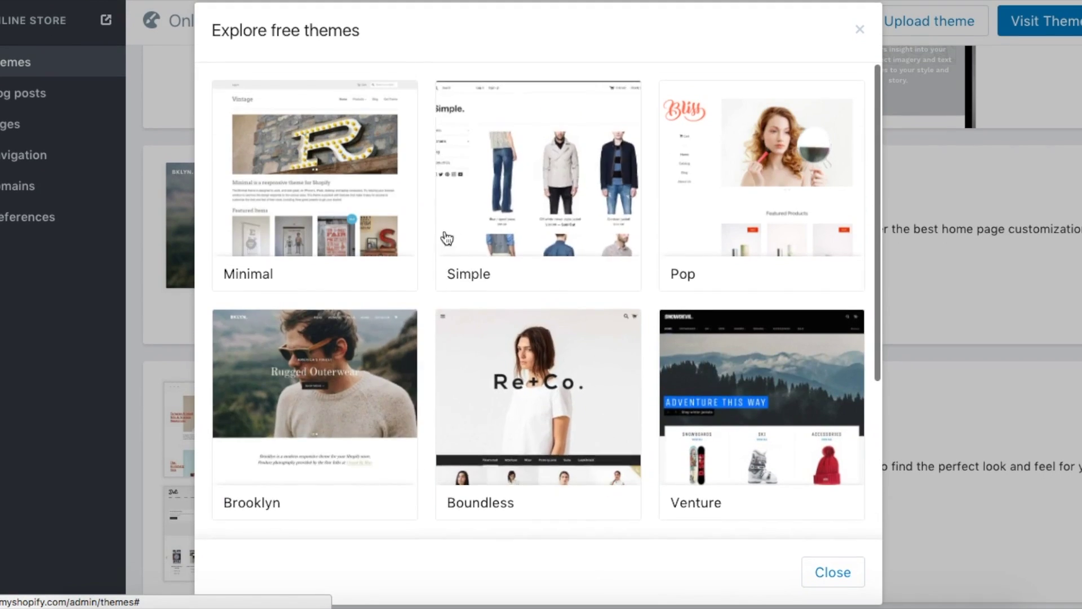
{"action": "left_click", "coordinate": [834, 572]}
{"action": "scroll", "coordinate": [824, 394], "scroll_direction": "up", "scroll_amount": 7}
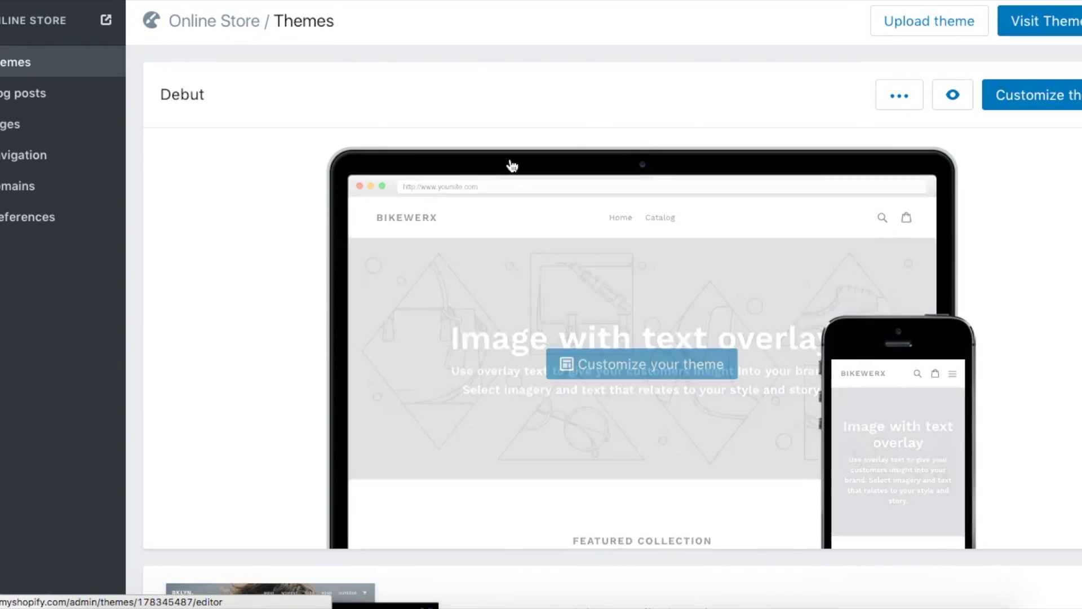
Step: Launch the Debut theme editor, browse the BIKEWERX preview, and bring up the Header section settings
{"action": "left_click", "coordinate": [590, 374]}
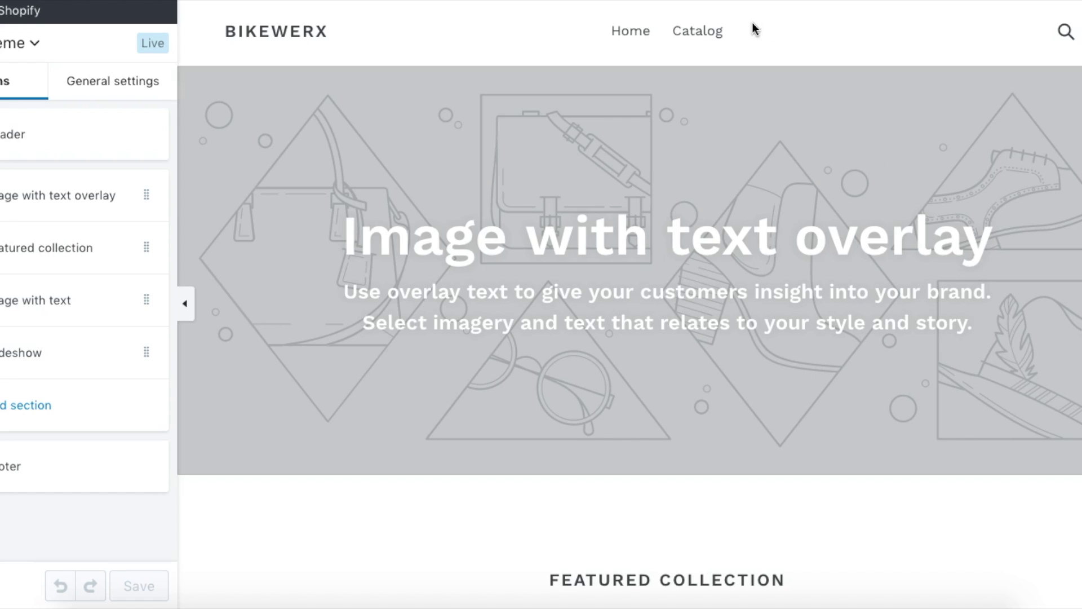
{"action": "scroll", "coordinate": [466, 259], "scroll_direction": "down", "scroll_amount": 20}
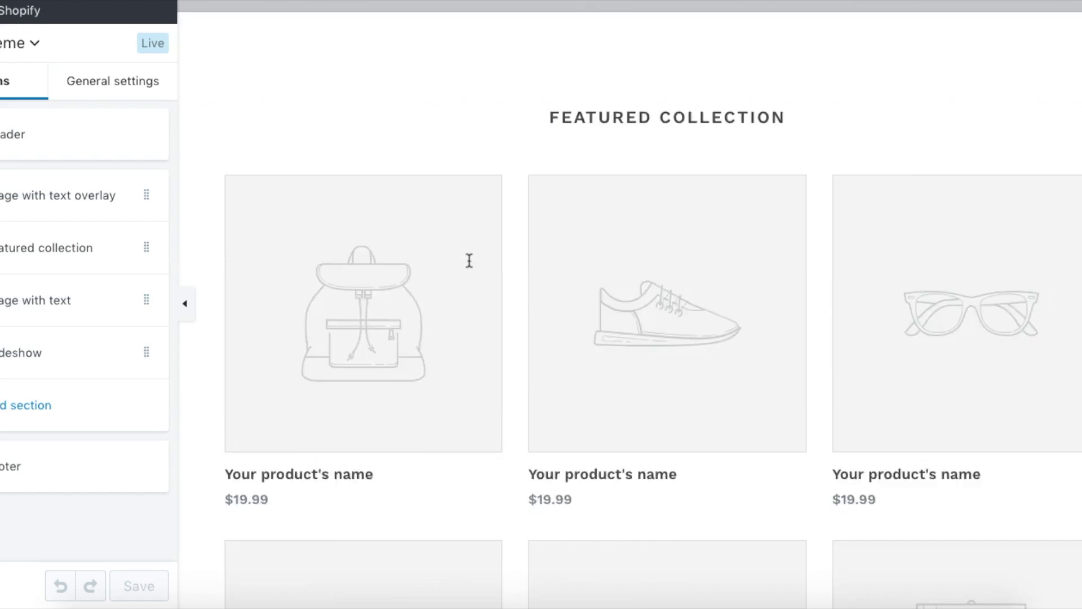
{"action": "scroll", "coordinate": [470, 260], "scroll_direction": "up", "scroll_amount": 20}
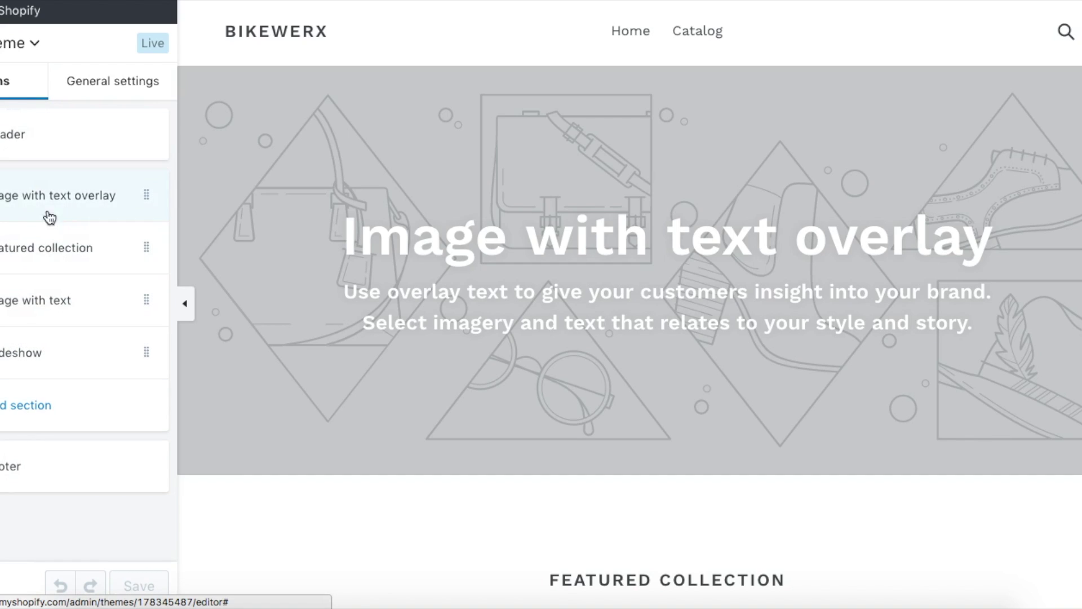
{"action": "scroll", "coordinate": [460, 198], "scroll_direction": "down", "scroll_amount": 5}
{"action": "scroll", "coordinate": [460, 199], "scroll_direction": "up", "scroll_amount": 5}
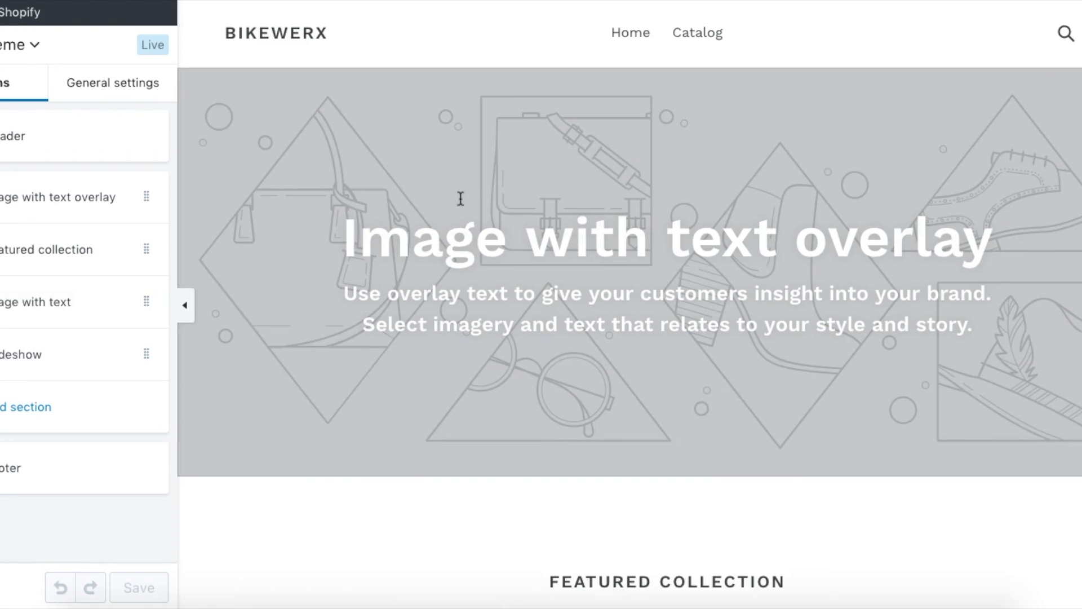
{"action": "scroll", "coordinate": [457, 194], "scroll_direction": "down", "scroll_amount": 4}
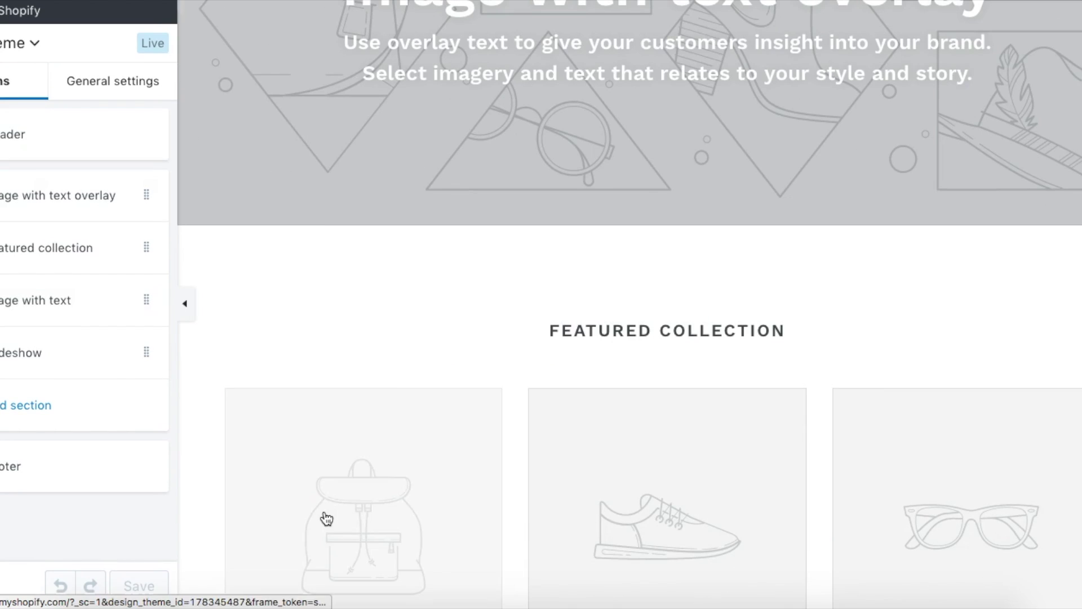
{"action": "scroll", "coordinate": [324, 515], "scroll_direction": "down", "scroll_amount": 1}
{"action": "scroll", "coordinate": [652, 305], "scroll_direction": "down", "scroll_amount": 5}
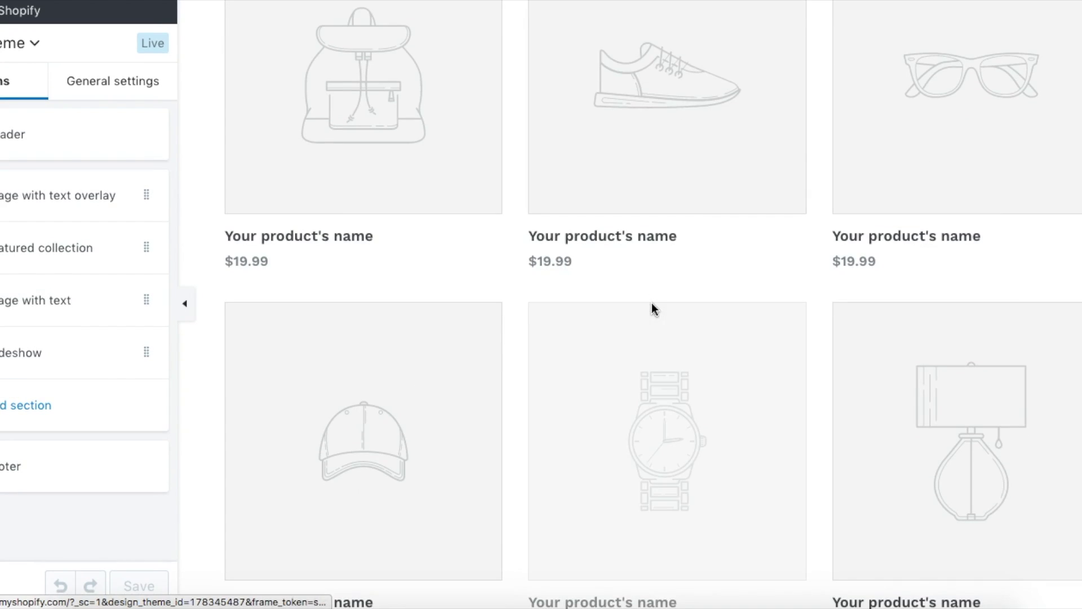
{"action": "scroll", "coordinate": [584, 211], "scroll_direction": "down", "scroll_amount": 10}
{"action": "scroll", "coordinate": [583, 211], "scroll_direction": "down", "scroll_amount": 3}
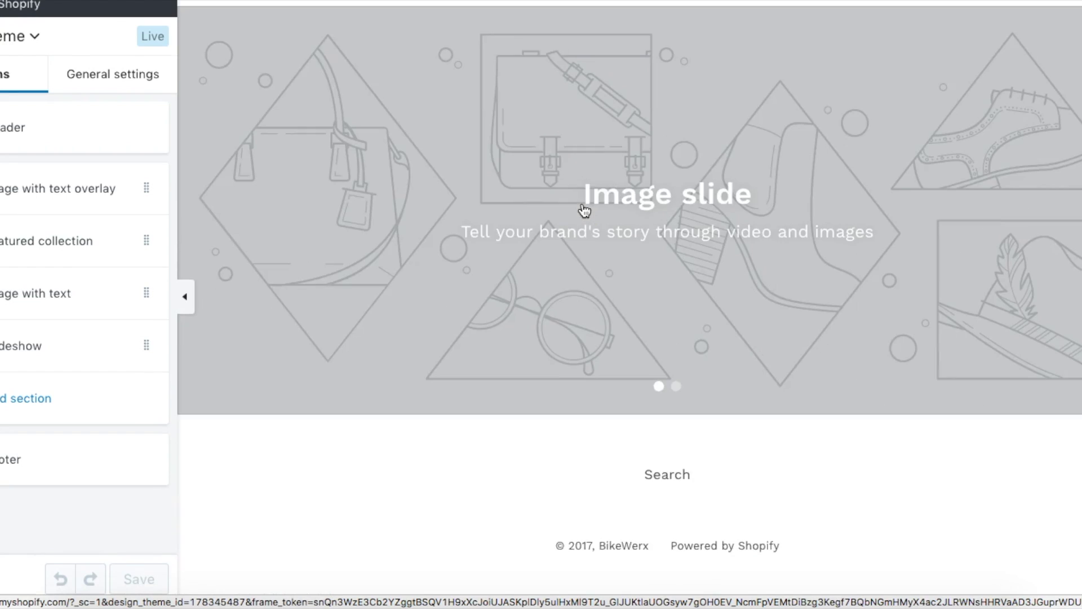
{"action": "scroll", "coordinate": [583, 210], "scroll_direction": "up", "scroll_amount": 15}
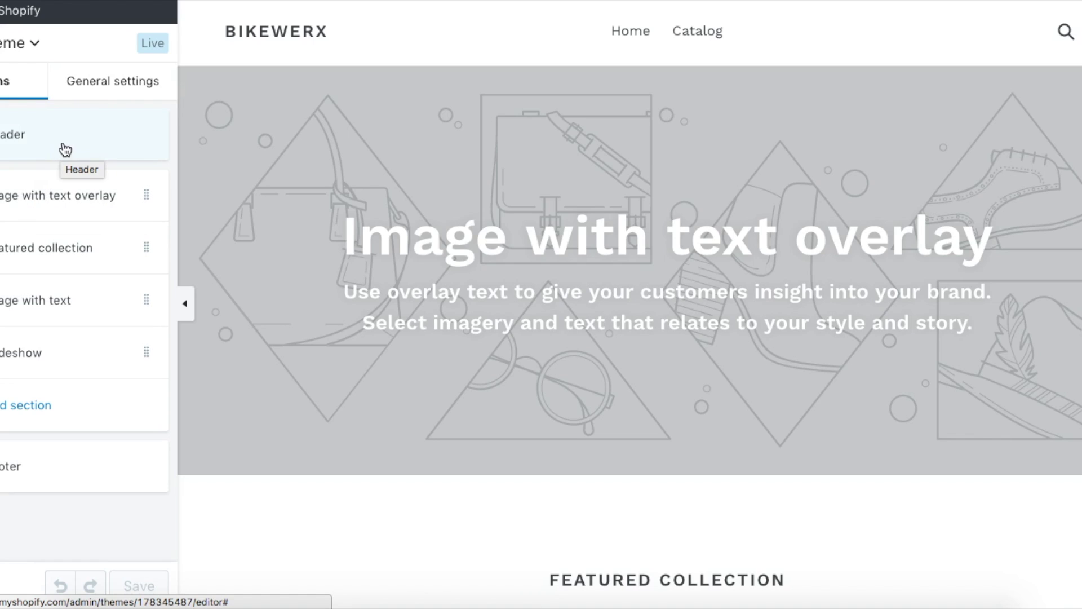
{"action": "left_click", "coordinate": [6, 145]}
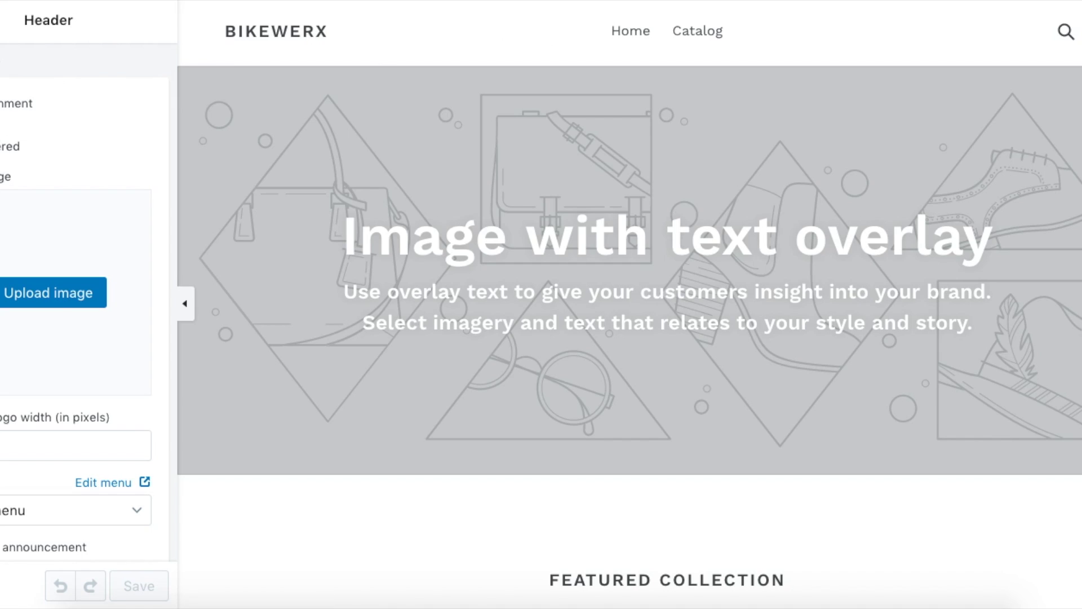
{"action": "left_click", "coordinate": [65, 296]}
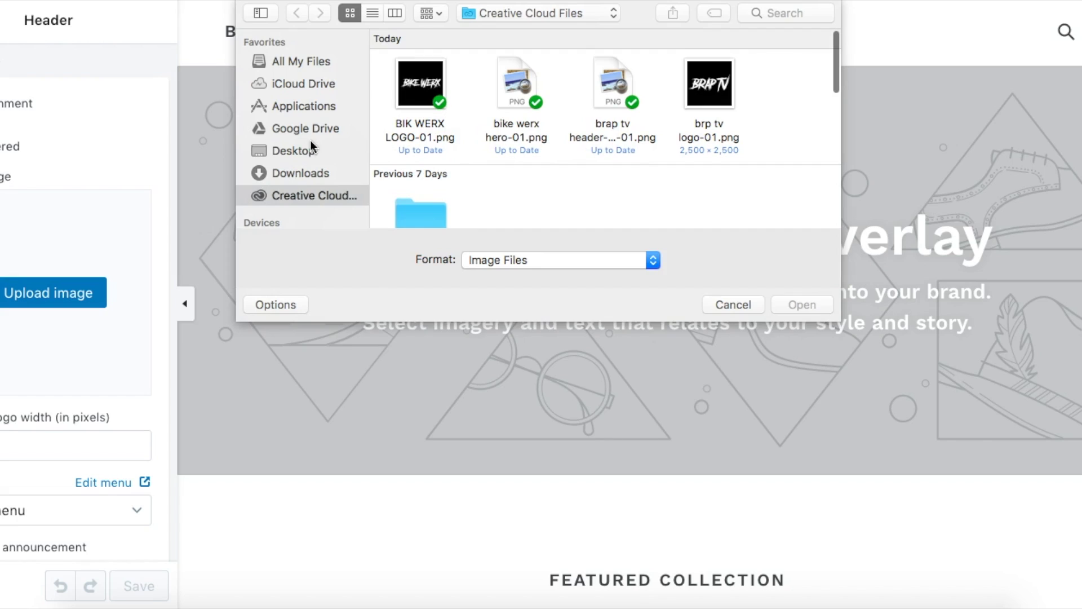
{"action": "left_click", "coordinate": [411, 80]}
{"action": "left_click", "coordinate": [824, 306]}
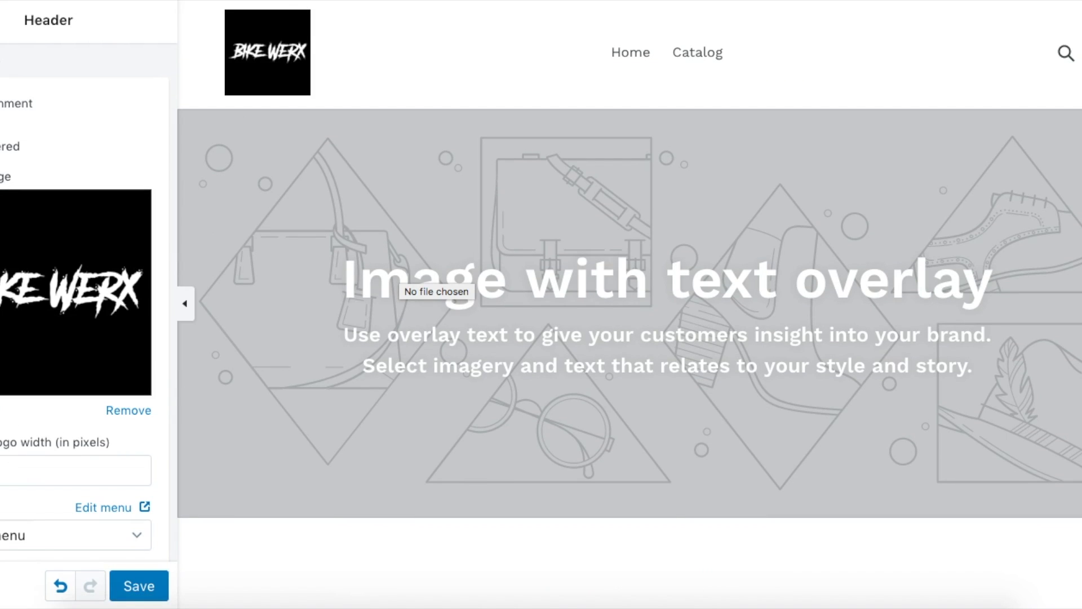
{"action": "left_click", "coordinate": [76, 470]}
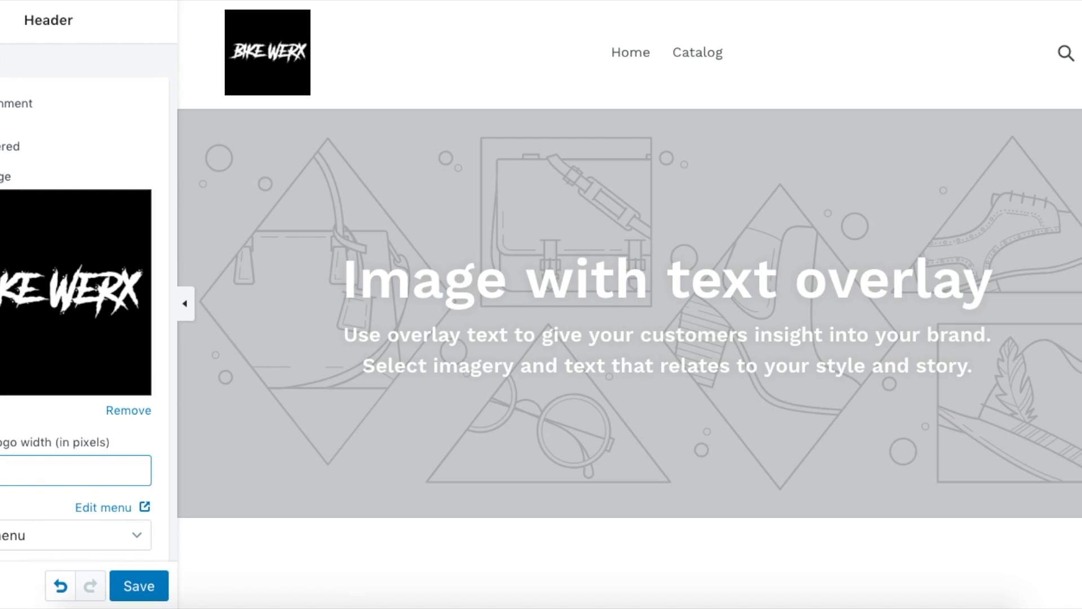
{"action": "left_click", "coordinate": [130, 434]}
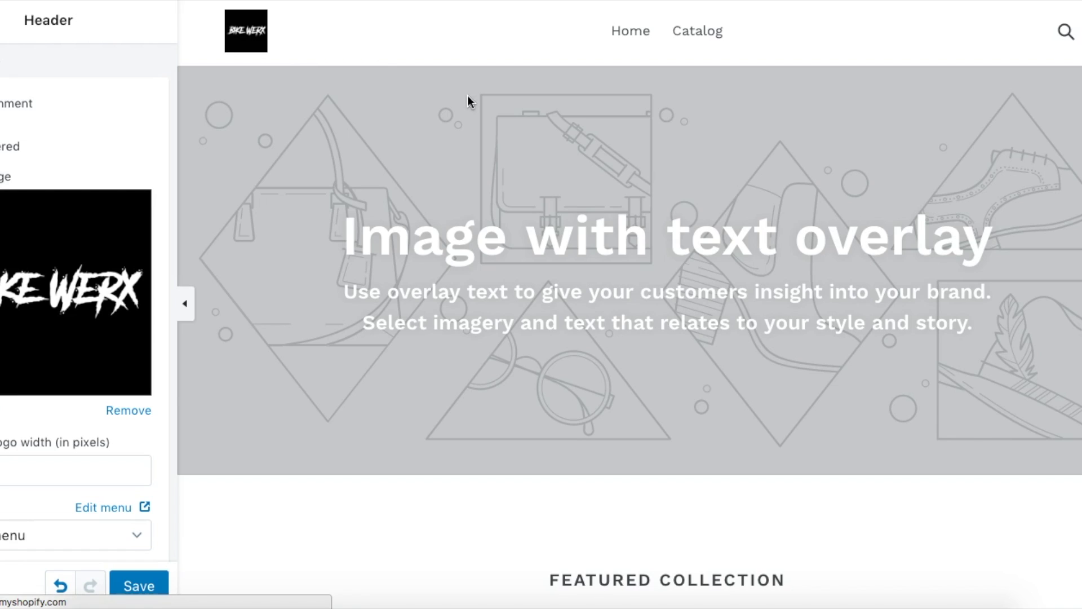
{"action": "scroll", "coordinate": [40, 231], "scroll_direction": "down", "scroll_amount": 2}
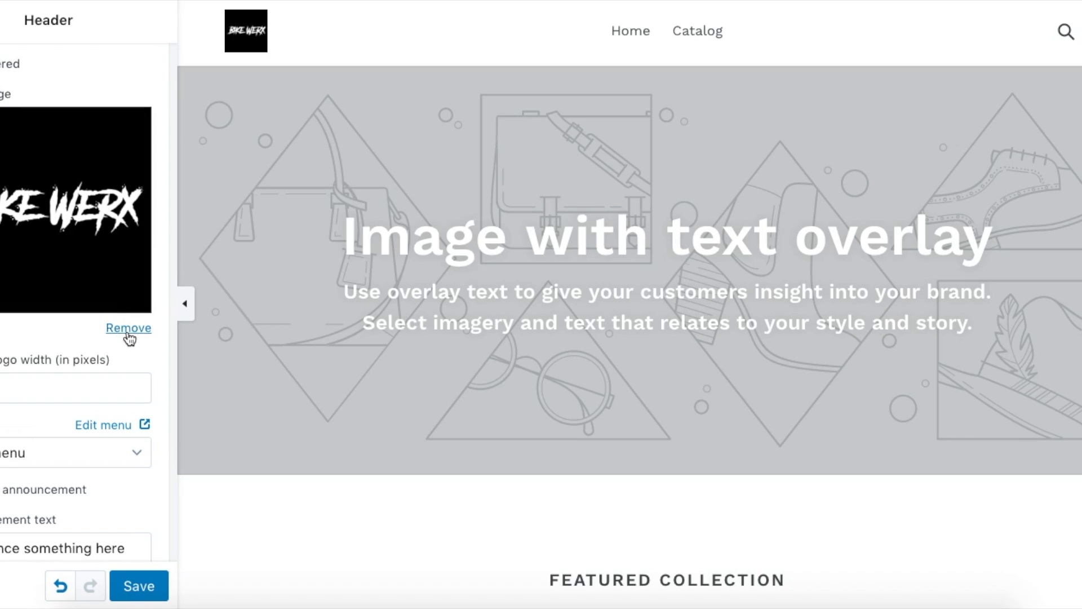
{"action": "left_click", "coordinate": [128, 332]}
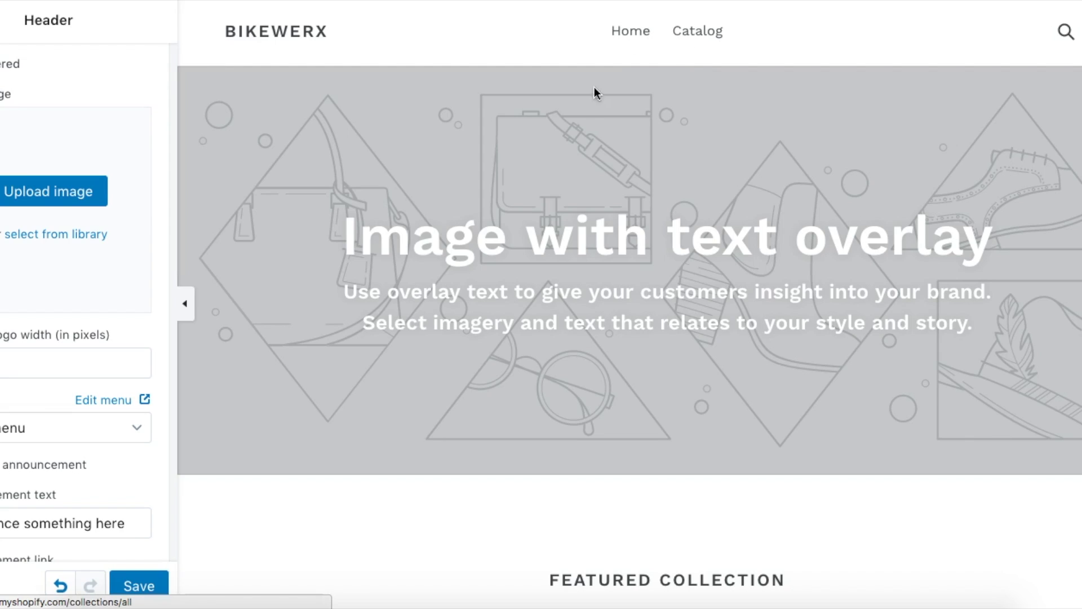
{"action": "scroll", "coordinate": [36, 403], "scroll_direction": "down", "scroll_amount": 3}
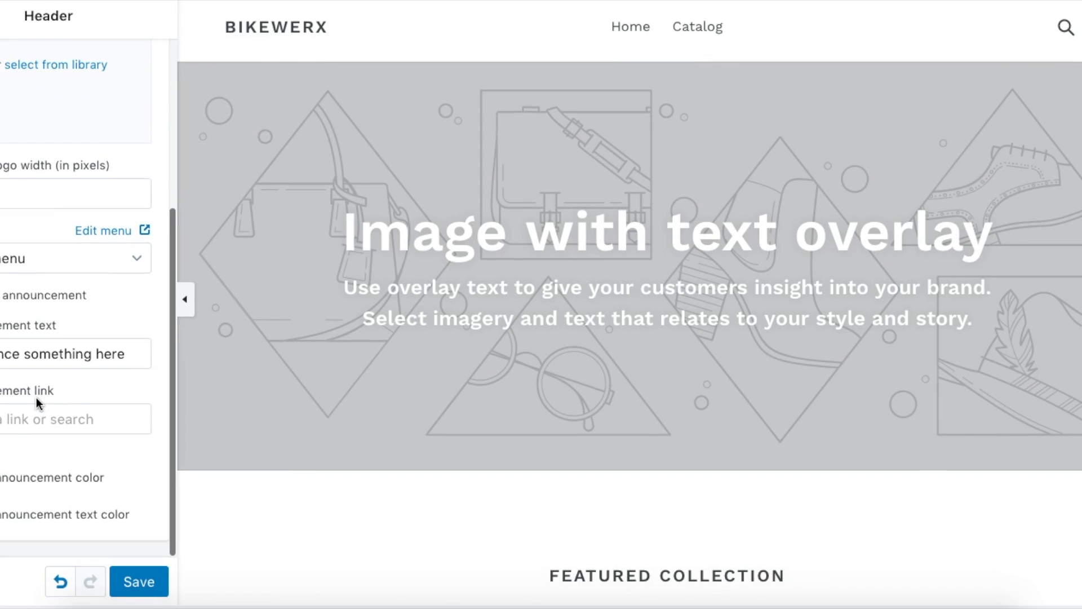
{"action": "scroll", "coordinate": [22, 410], "scroll_direction": "up", "scroll_amount": 5}
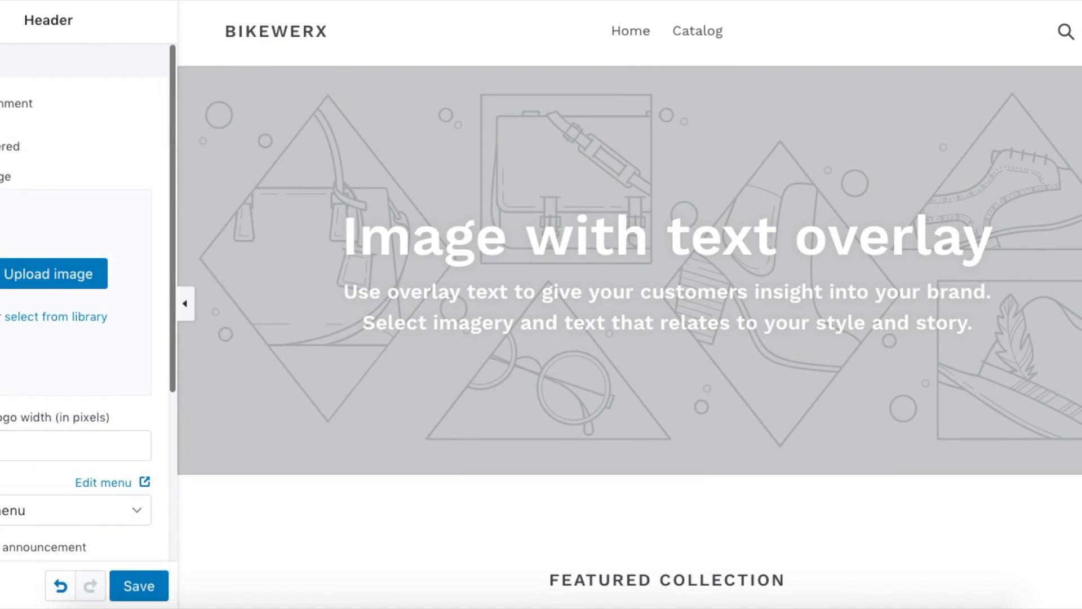
{"action": "left_click", "coordinate": [1, 20]}
Step: Set the image-with-text-overlay banner image to BIK WERX LOGO-01.png after the first image proved too large
{"action": "left_click", "coordinate": [73, 194]}
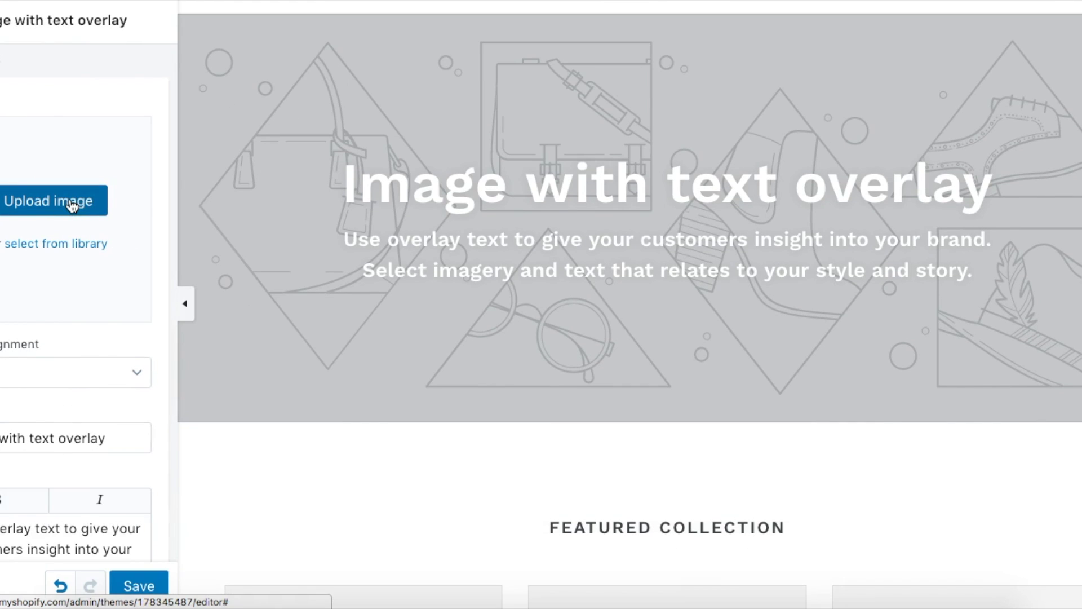
{"action": "left_click", "coordinate": [72, 203]}
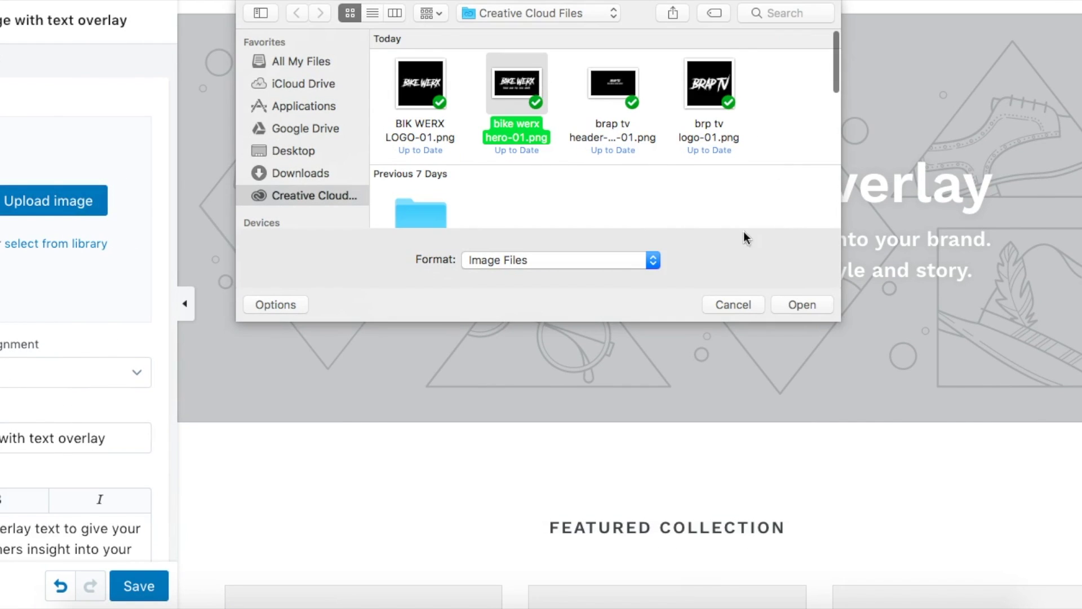
{"action": "left_click", "coordinate": [807, 310]}
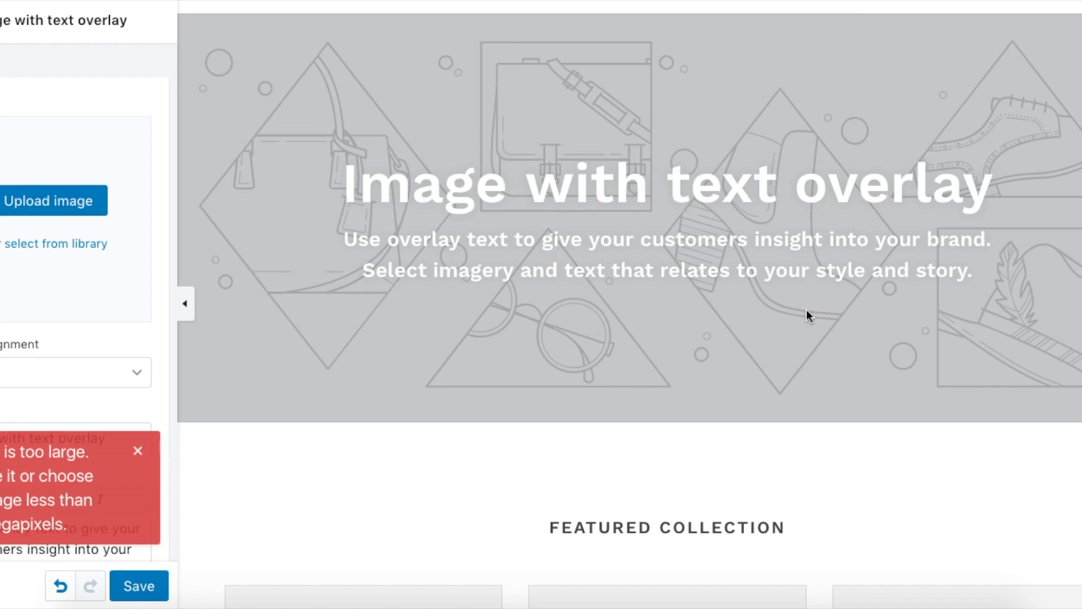
{"action": "left_click", "coordinate": [139, 451]}
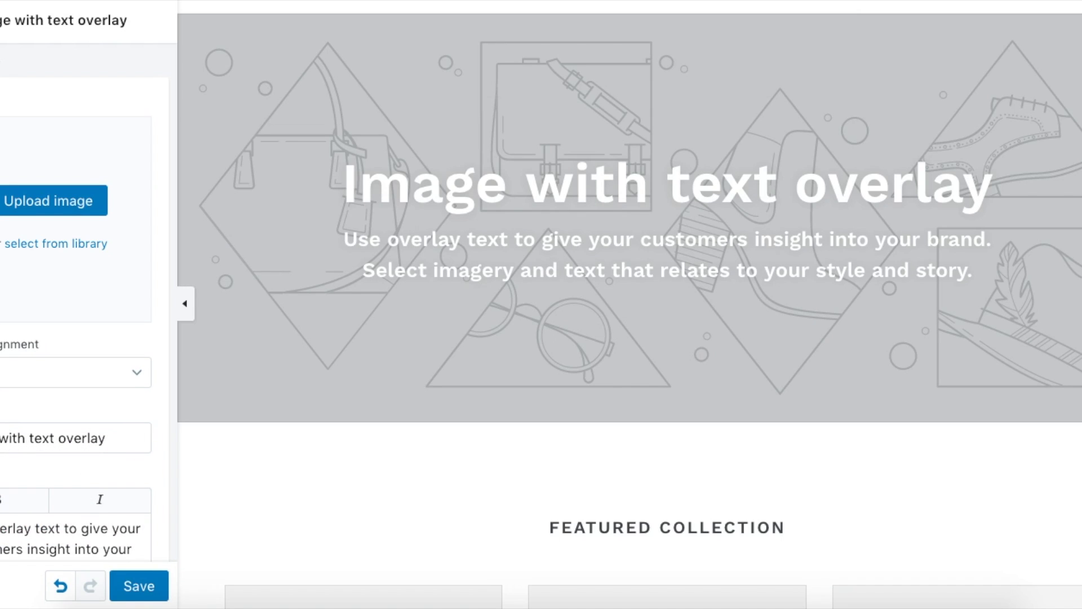
{"action": "left_click", "coordinate": [84, 205]}
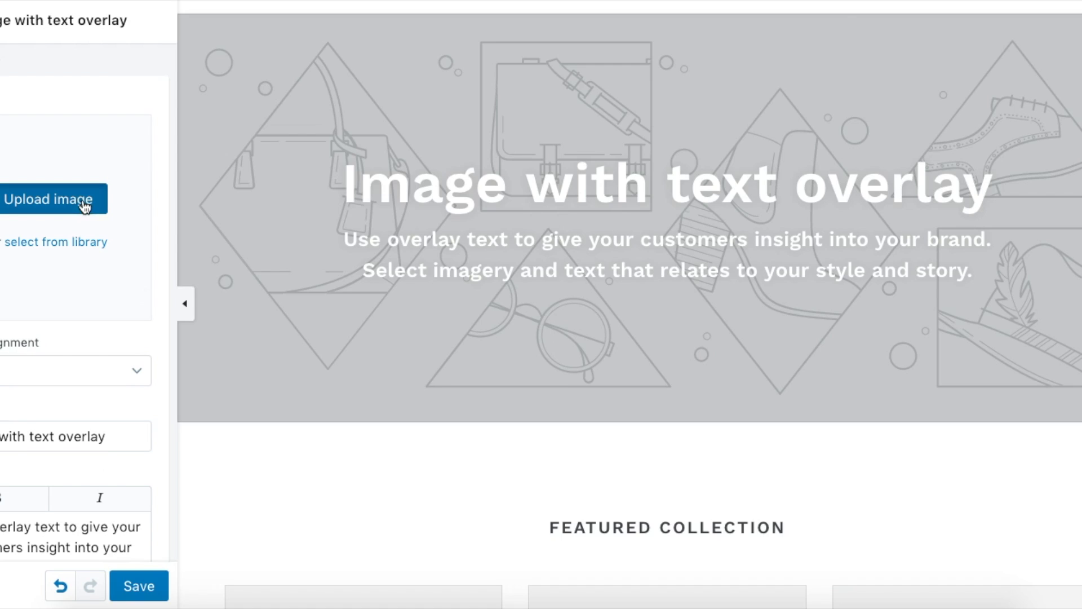
{"action": "left_click", "coordinate": [415, 85]}
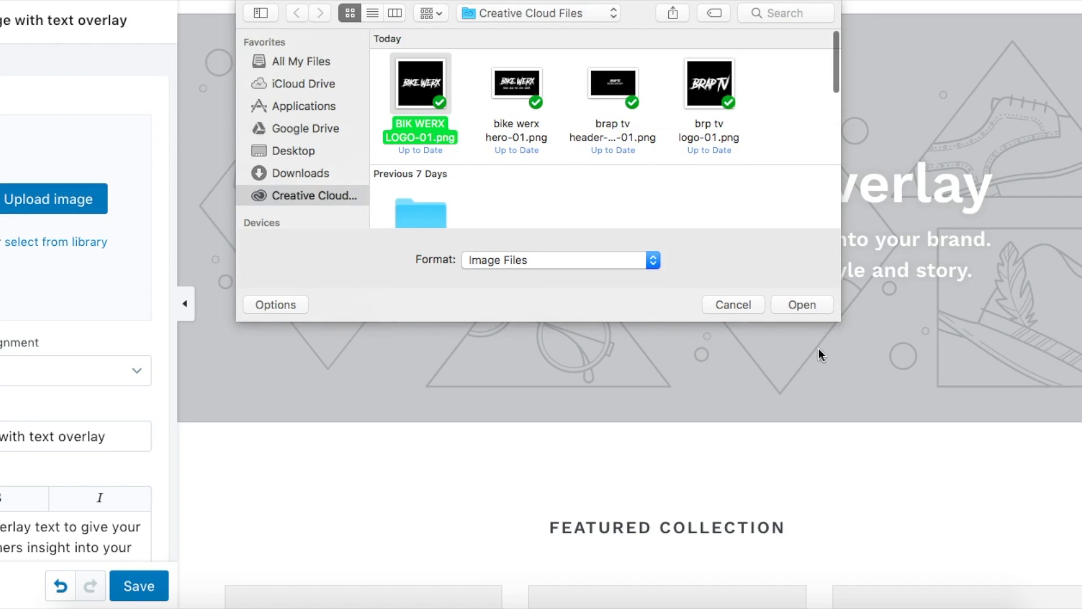
{"action": "left_click", "coordinate": [815, 304]}
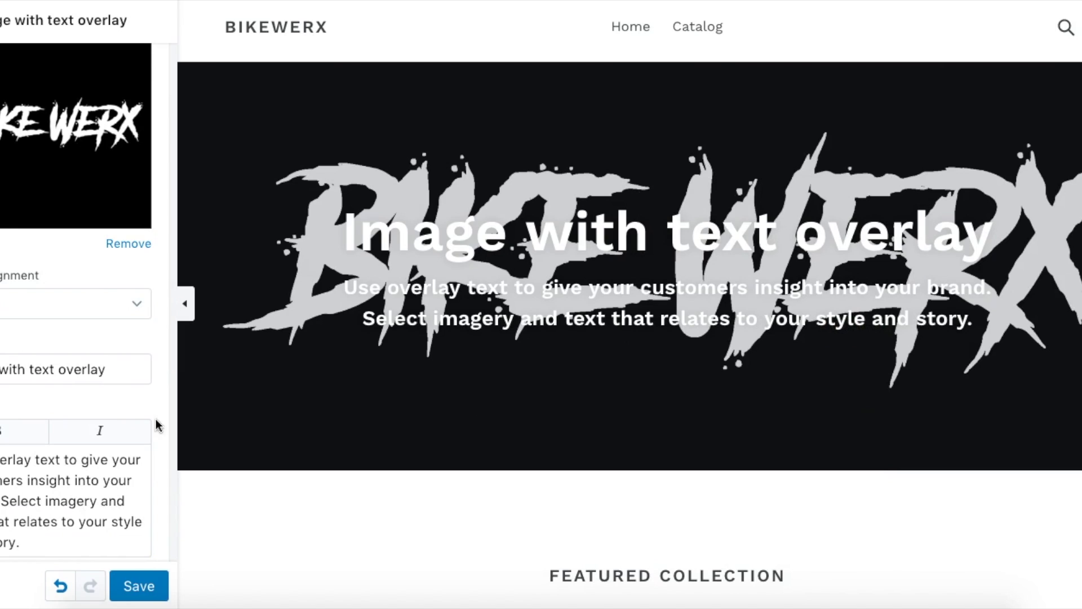
Step: Clear the banner's heading and description text, then save the changes
{"action": "triple_click", "coordinate": [135, 370]}
{"action": "key", "text": "BackSpace"}
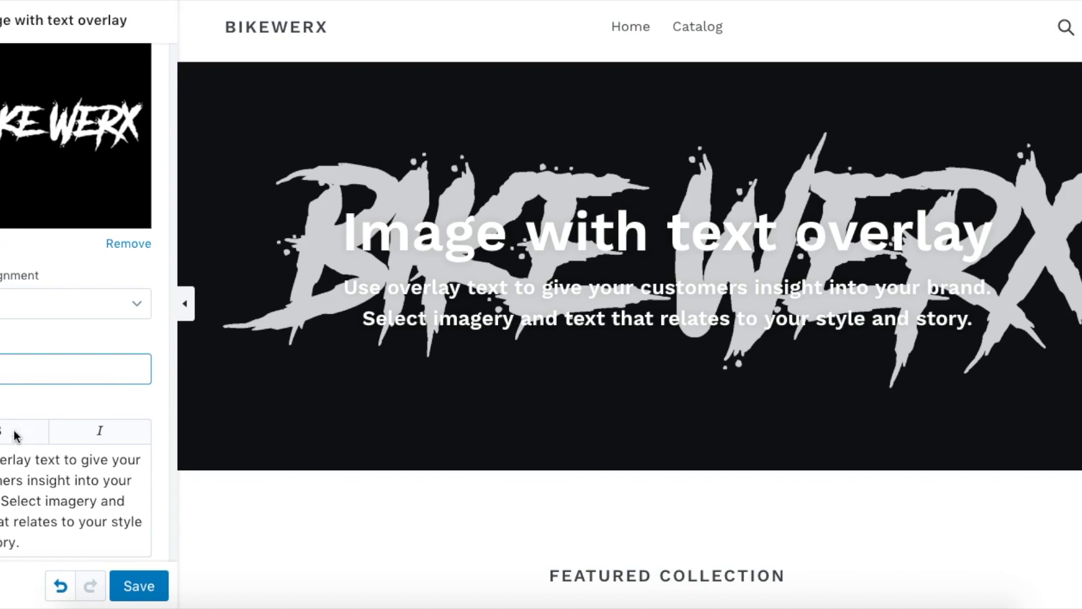
{"action": "triple_click", "coordinate": [36, 537]}
{"action": "scroll", "coordinate": [29, 551], "scroll_direction": "down", "scroll_amount": 2}
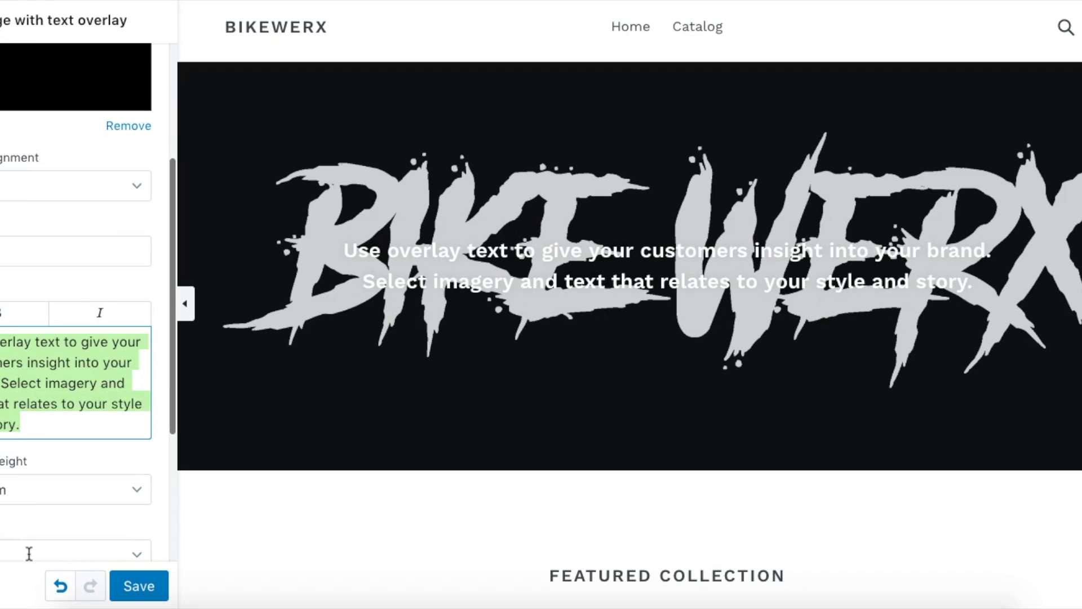
{"action": "key", "text": "BackSpace"}
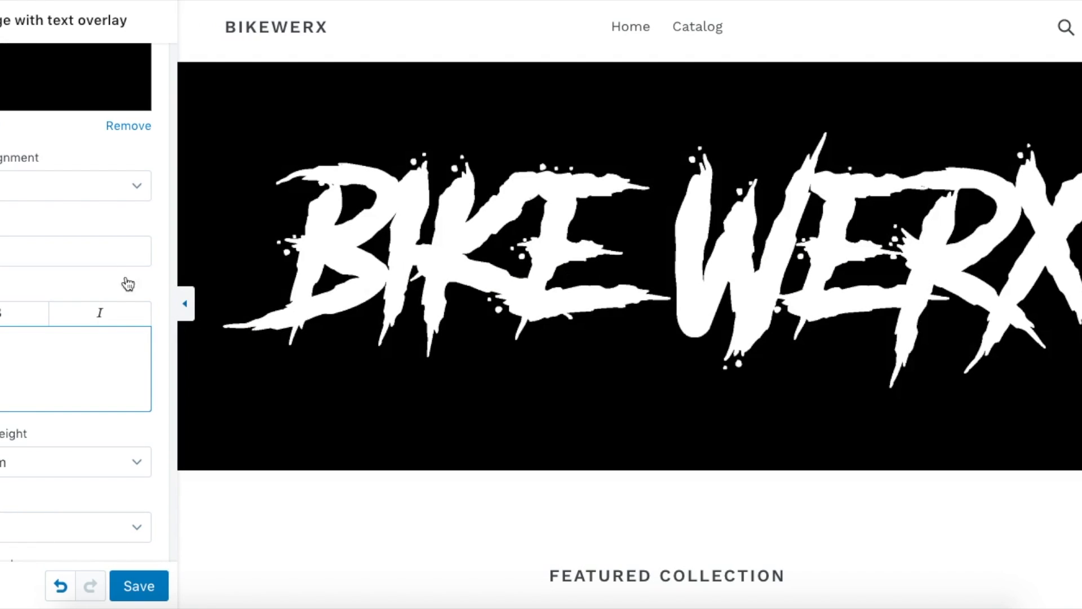
{"action": "scroll", "coordinate": [158, 348], "scroll_direction": "down", "scroll_amount": 3}
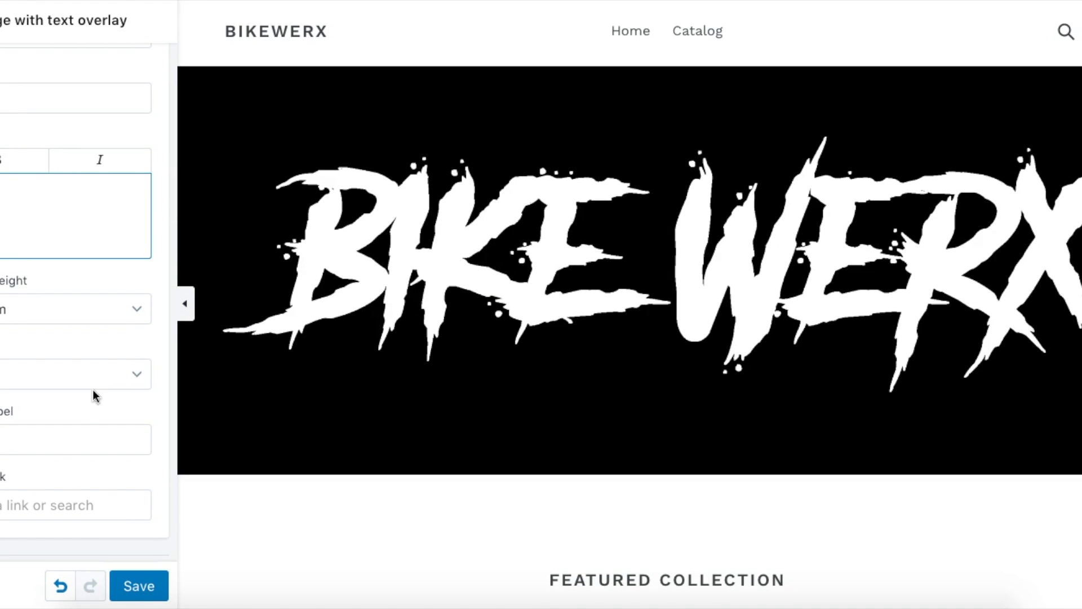
{"action": "scroll", "coordinate": [96, 397], "scroll_direction": "down", "scroll_amount": 1}
{"action": "scroll", "coordinate": [96, 397], "scroll_direction": "up", "scroll_amount": 3}
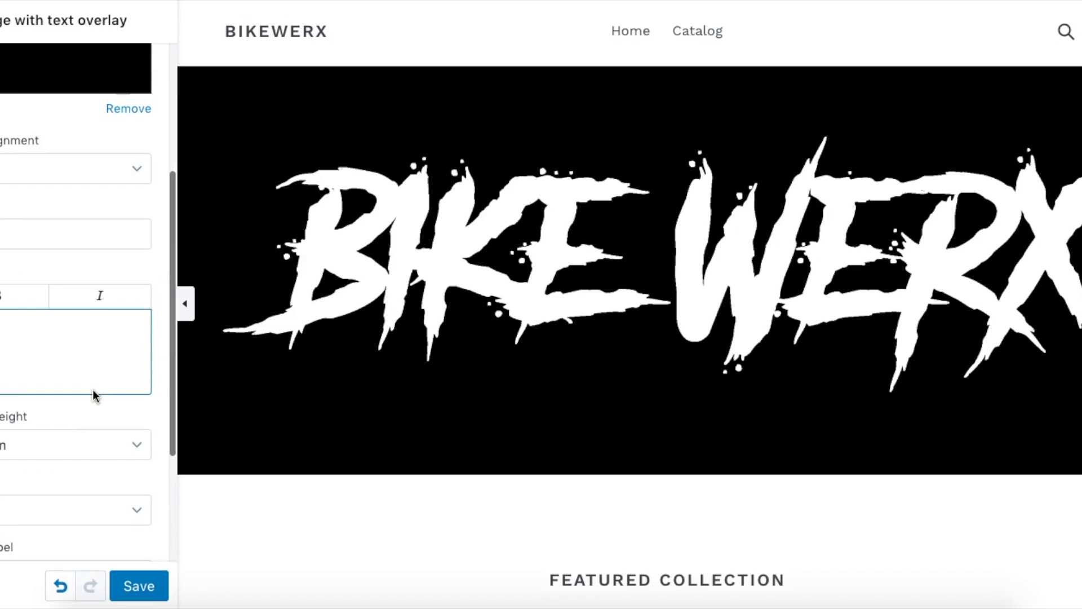
{"action": "scroll", "coordinate": [93, 395], "scroll_direction": "up", "scroll_amount": 3}
{"action": "scroll", "coordinate": [519, 210], "scroll_direction": "down", "scroll_amount": 6}
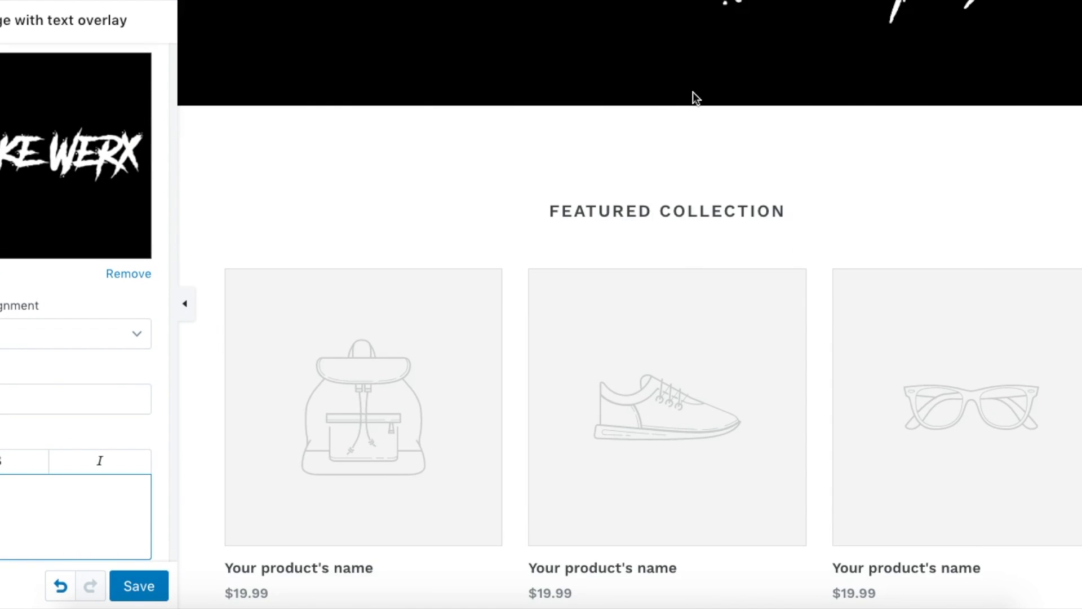
{"action": "scroll", "coordinate": [696, 98], "scroll_direction": "up", "scroll_amount": 4}
{"action": "scroll", "coordinate": [697, 98], "scroll_direction": "down", "scroll_amount": 15}
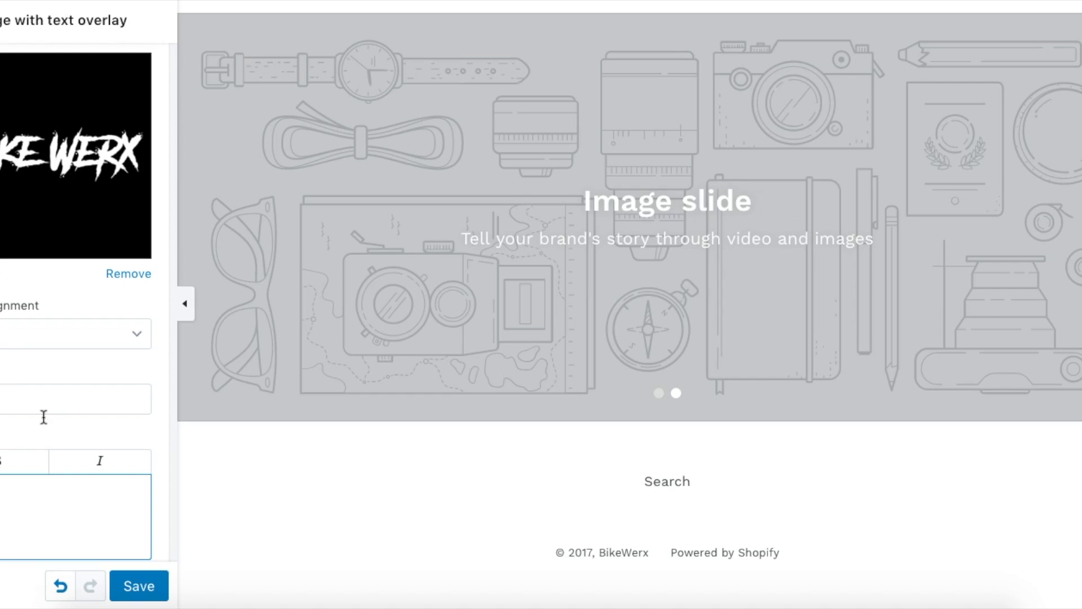
{"action": "left_click", "coordinate": [134, 586]}
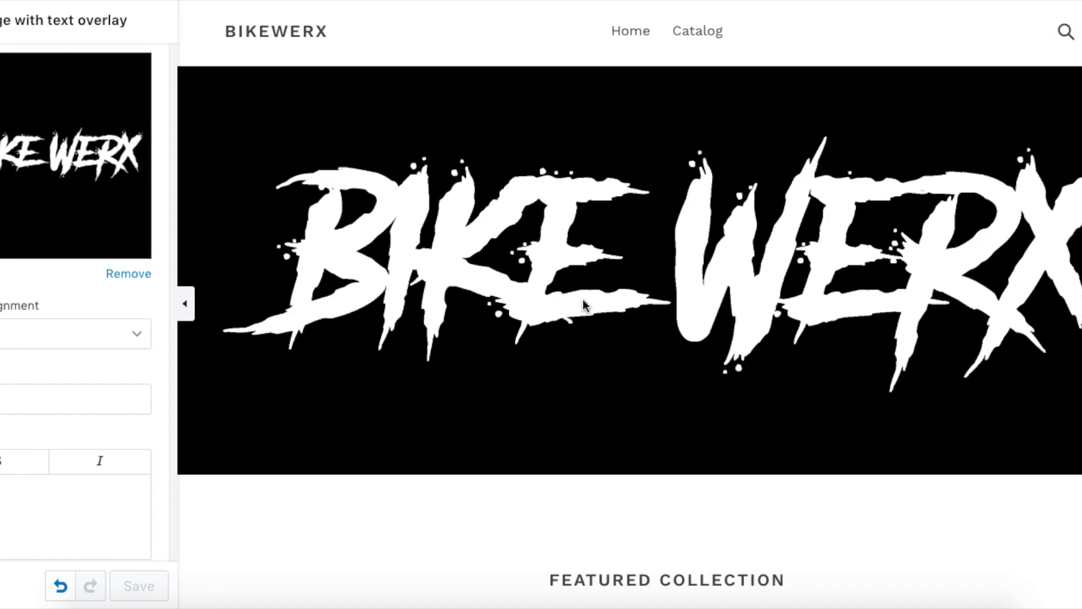
Step: Check the logo banner in the preview and leave its settings for the Sections list
{"action": "scroll", "coordinate": [582, 299], "scroll_direction": "down", "scroll_amount": 2}
{"action": "scroll", "coordinate": [583, 300], "scroll_direction": "down", "scroll_amount": 4}
{"action": "scroll", "coordinate": [583, 299], "scroll_direction": "down", "scroll_amount": 4}
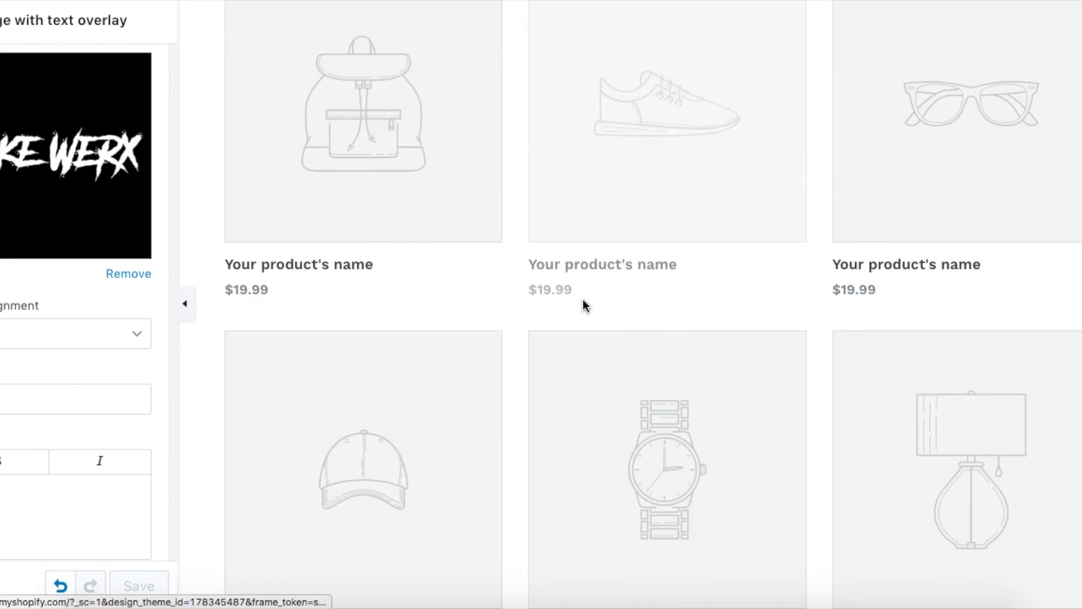
{"action": "scroll", "coordinate": [583, 300], "scroll_direction": "up", "scroll_amount": 4}
{"action": "scroll", "coordinate": [583, 300], "scroll_direction": "up", "scroll_amount": 6}
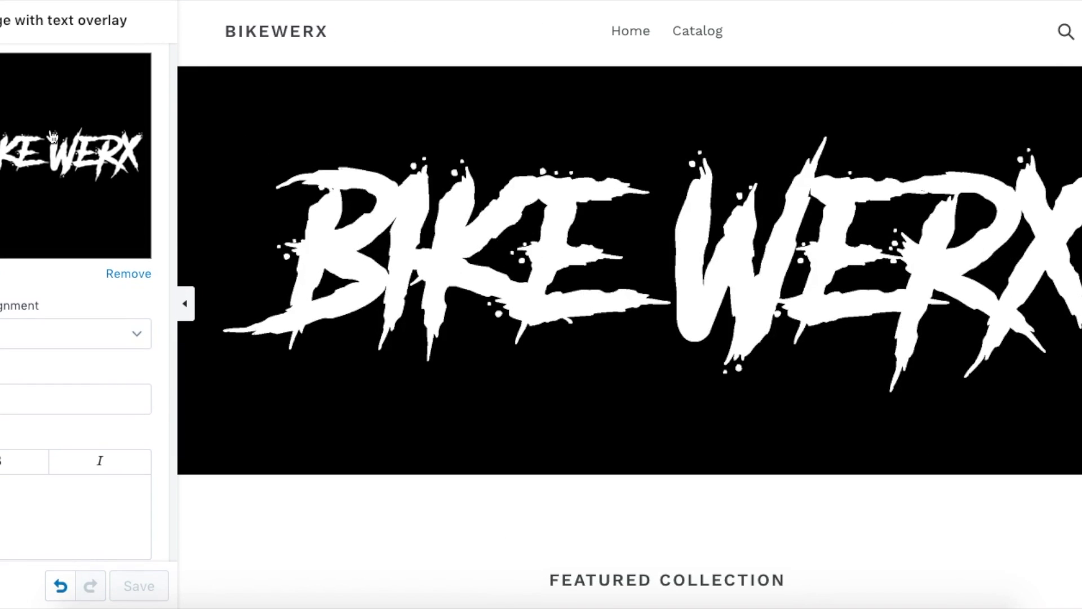
{"action": "left_click", "coordinate": [1, 20]}
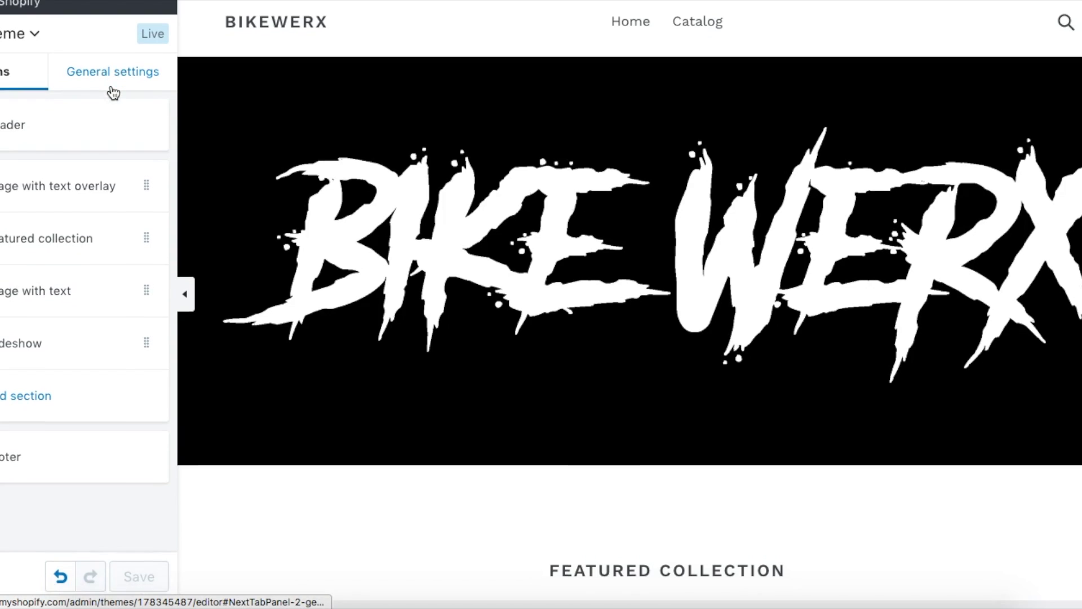
Step: Switch the storefront preview to mobile width and scroll through the homepage
{"action": "left_click", "coordinate": [17, 587]}
{"action": "left_click", "coordinate": [17, 535]}
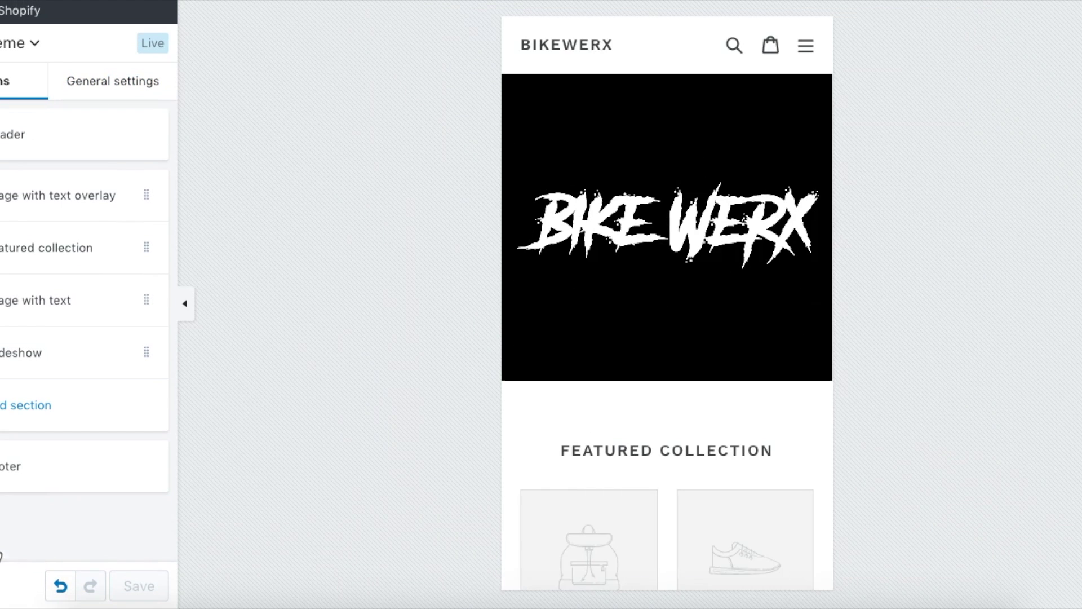
{"action": "scroll", "coordinate": [663, 248], "scroll_direction": "down", "scroll_amount": 20}
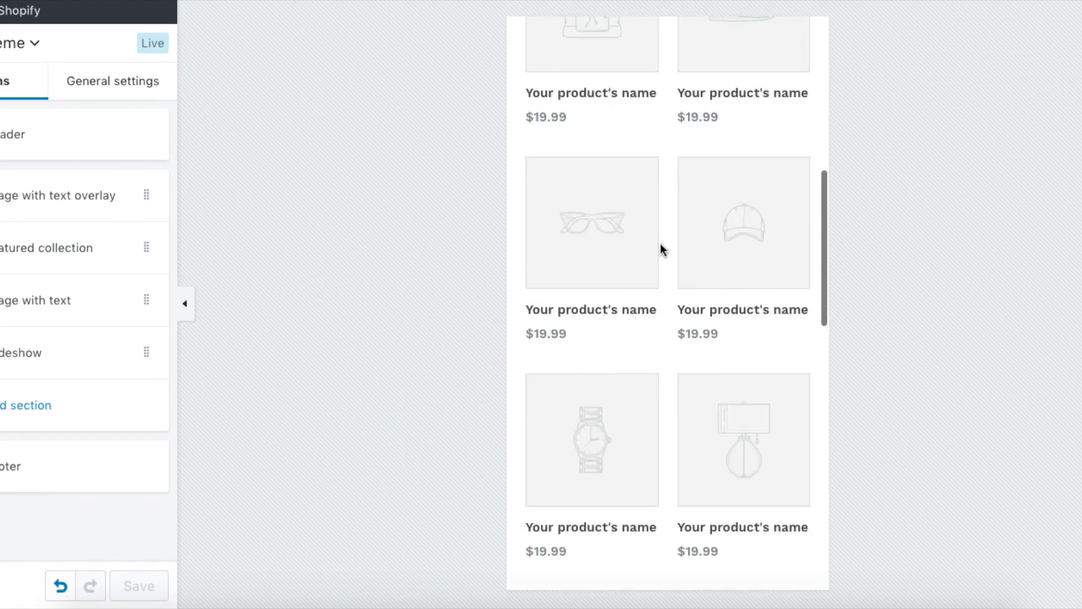
{"action": "scroll", "coordinate": [663, 249], "scroll_direction": "down", "scroll_amount": 3}
{"action": "scroll", "coordinate": [662, 249], "scroll_direction": "up", "scroll_amount": 12}
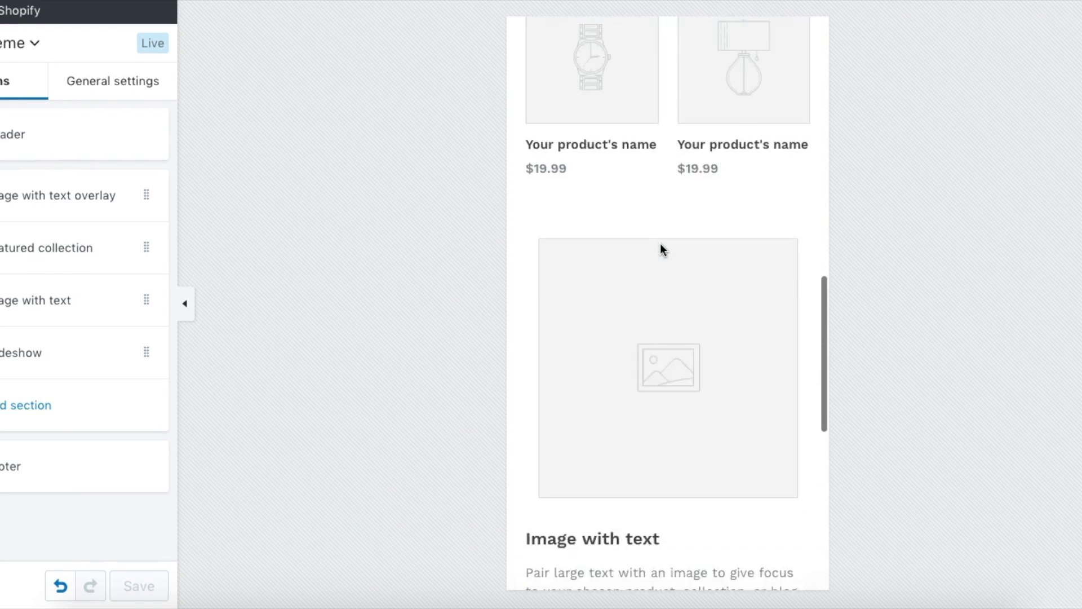
{"action": "scroll", "coordinate": [688, 373], "scroll_direction": "up", "scroll_amount": 6}
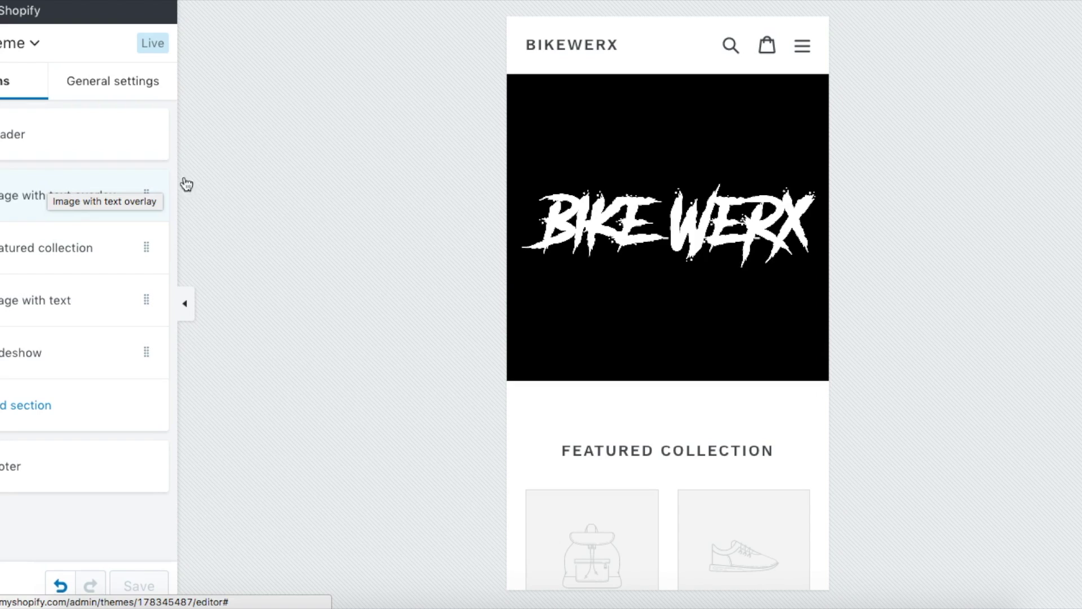
Step: Show the Featured collection section's settings and look over them
{"action": "left_click", "coordinate": [72, 276]}
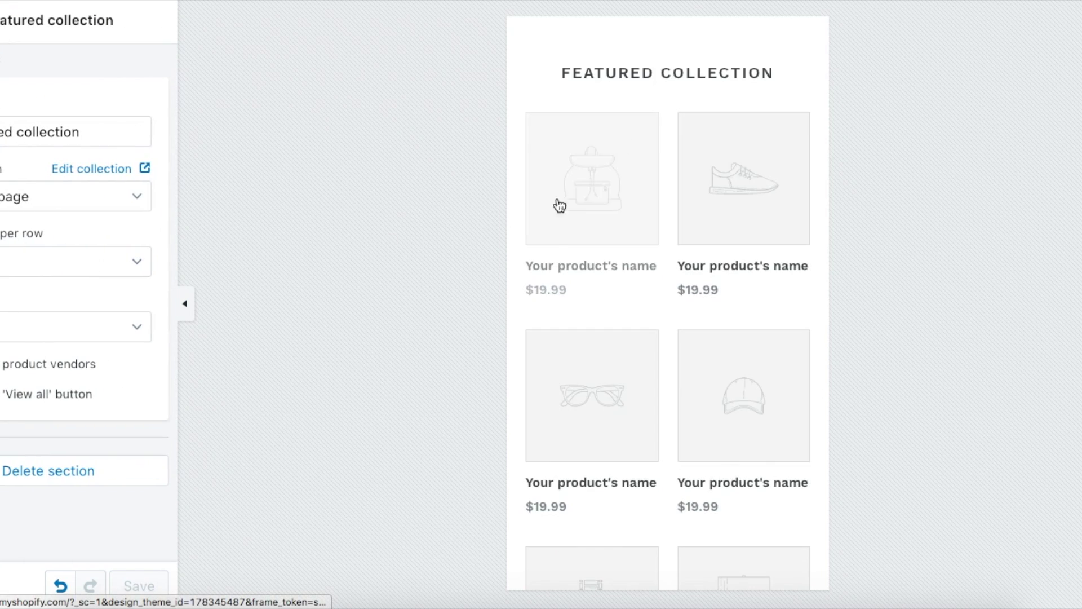
{"action": "scroll", "coordinate": [540, 213], "scroll_direction": "down", "scroll_amount": 10}
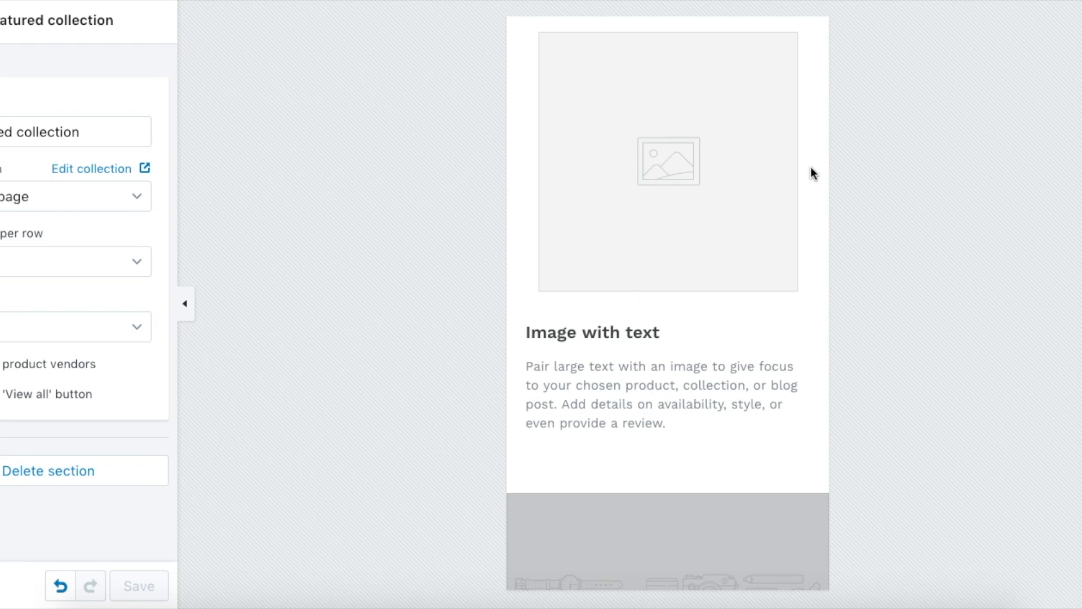
{"action": "scroll", "coordinate": [658, 140], "scroll_direction": "down", "scroll_amount": 3}
{"action": "scroll", "coordinate": [658, 140], "scroll_direction": "up", "scroll_amount": 3}
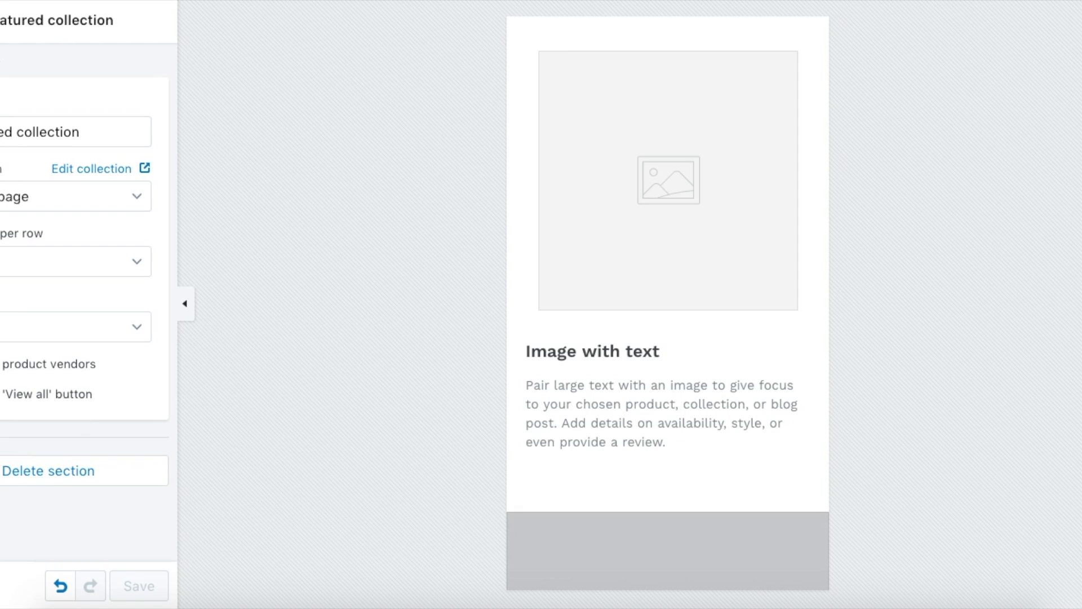
Step: Back on the sections list, switch the preview to desktop width
{"action": "left_click", "coordinate": [2, 21]}
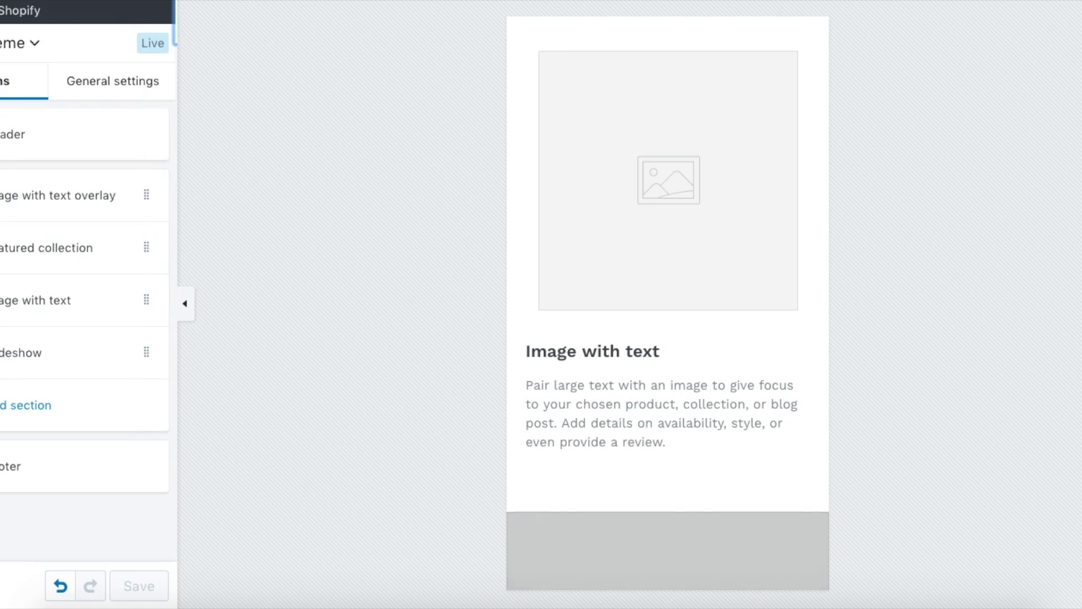
{"action": "left_click", "coordinate": [7, 300]}
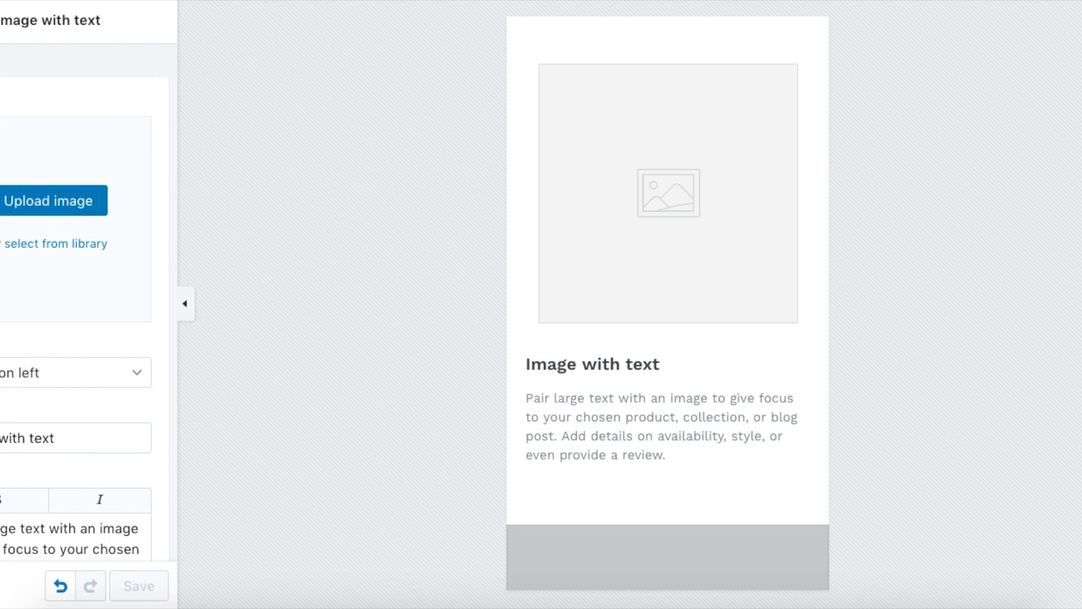
{"action": "left_click", "coordinate": [1, 20]}
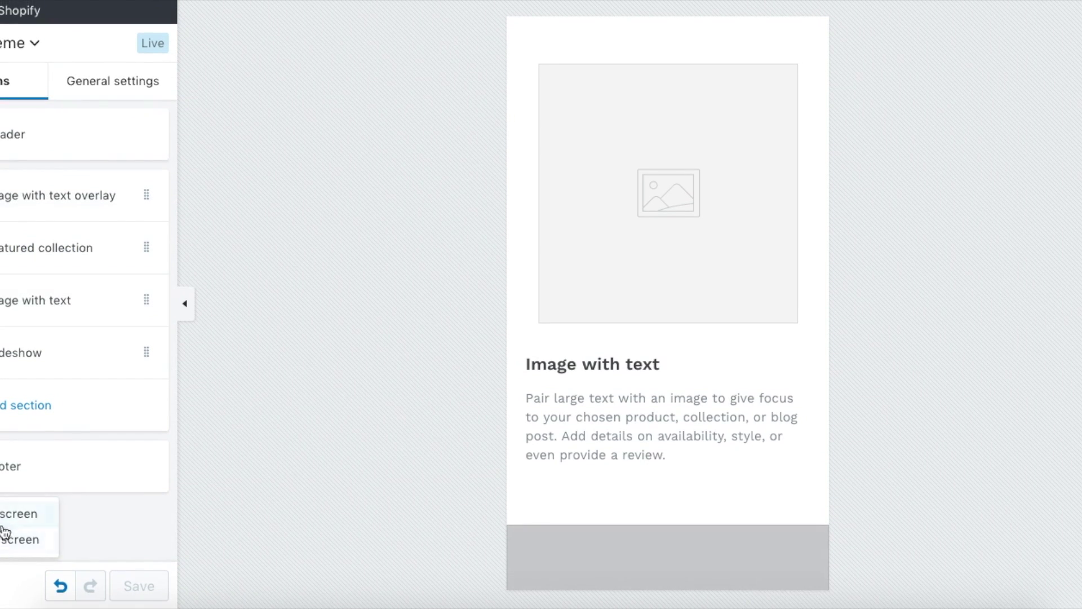
{"action": "left_click", "coordinate": [5, 527]}
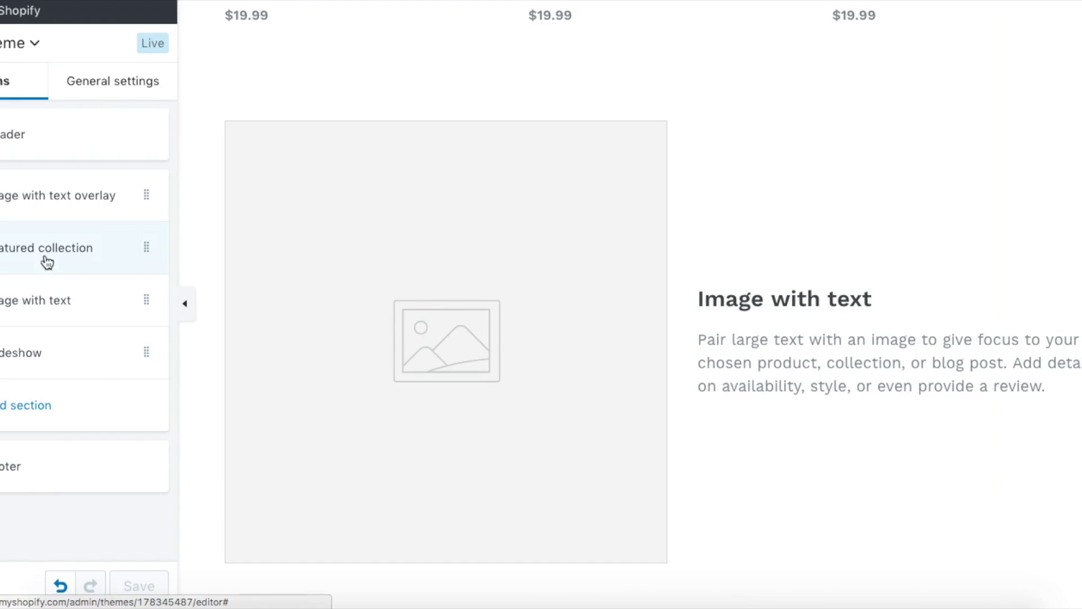
{"action": "scroll", "coordinate": [542, 339], "scroll_direction": "up", "scroll_amount": 5}
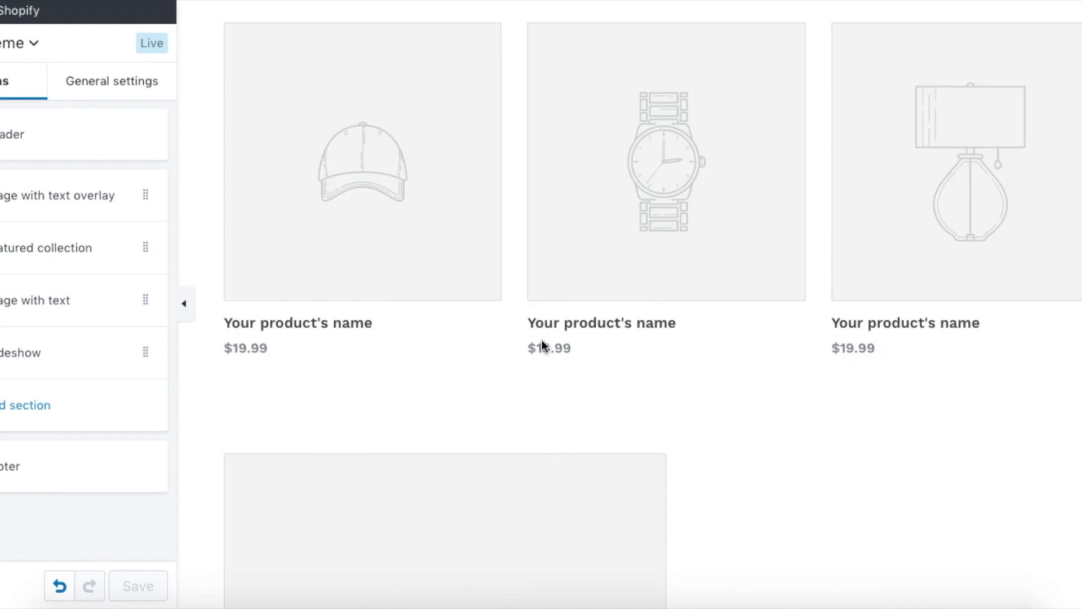
{"action": "scroll", "coordinate": [543, 339], "scroll_direction": "down", "scroll_amount": 6}
Step: Upload the downhill mountain-bike photo from Downloads into the Image with text section
{"action": "left_click", "coordinate": [10, 300]}
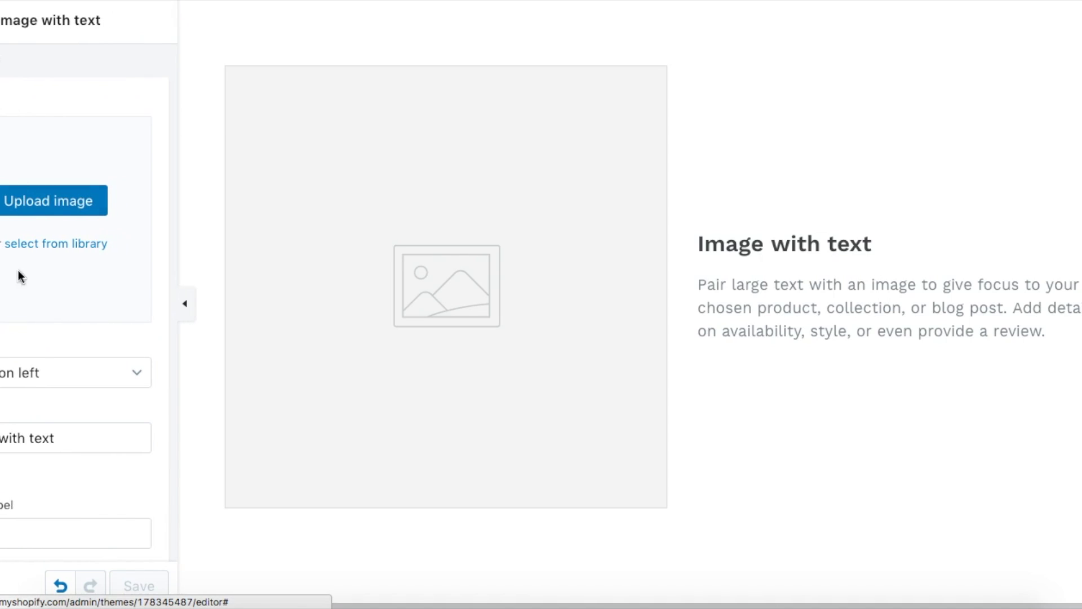
{"action": "left_click", "coordinate": [53, 202]}
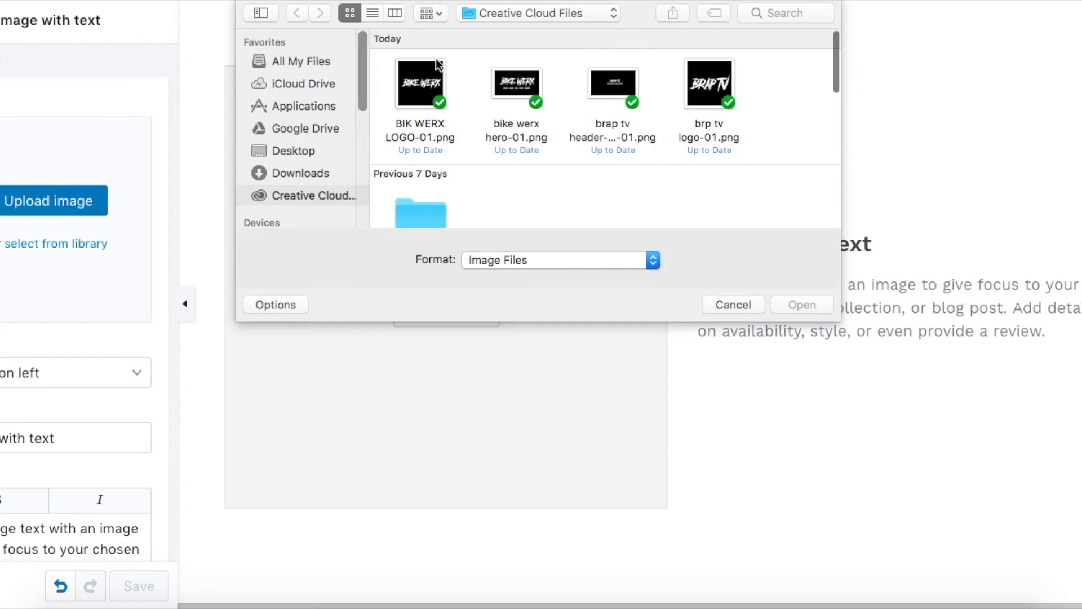
{"action": "left_click", "coordinate": [290, 170]}
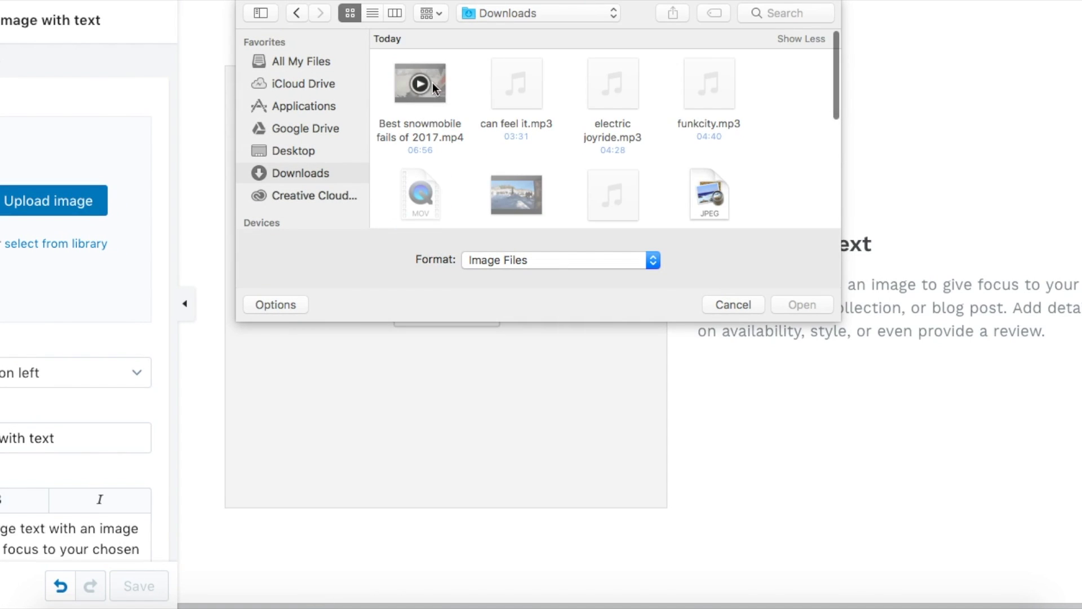
{"action": "left_click", "coordinate": [693, 188]}
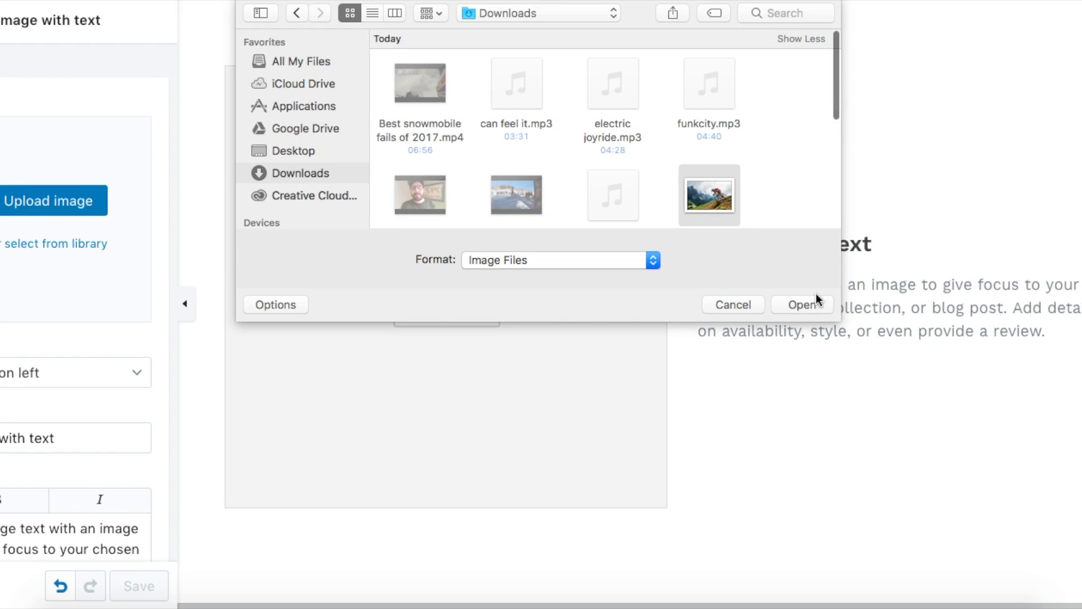
{"action": "left_click", "coordinate": [806, 305]}
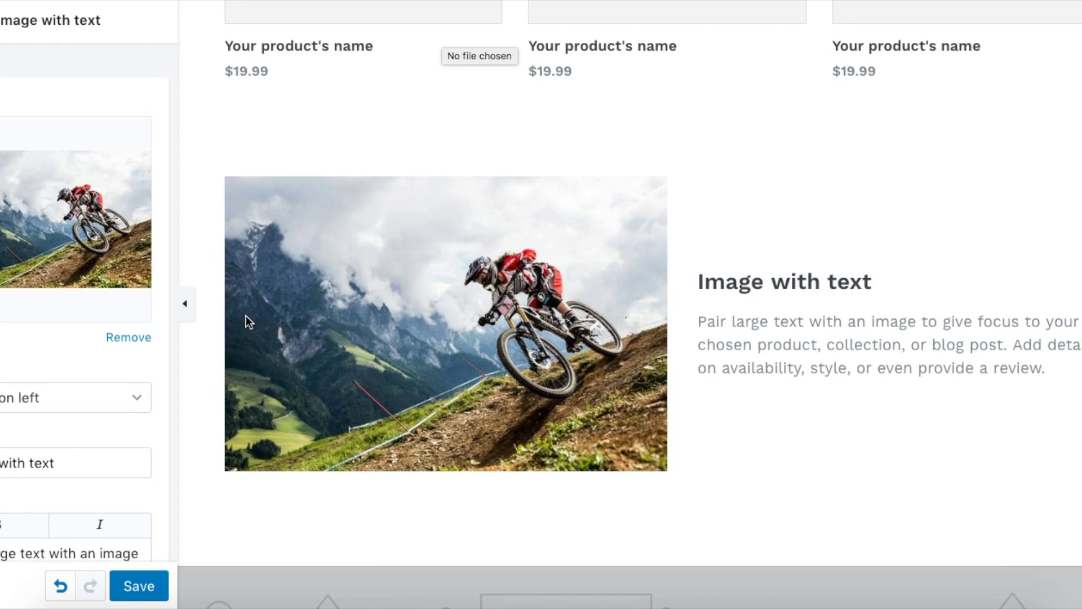
Step: Change the heading from 'Cycle with a purpose' to 'Wear your passion with you everywhere.'
{"action": "scroll", "coordinate": [35, 416], "scroll_direction": "down", "scroll_amount": 2}
{"action": "scroll", "coordinate": [34, 420], "scroll_direction": "up", "scroll_amount": 2}
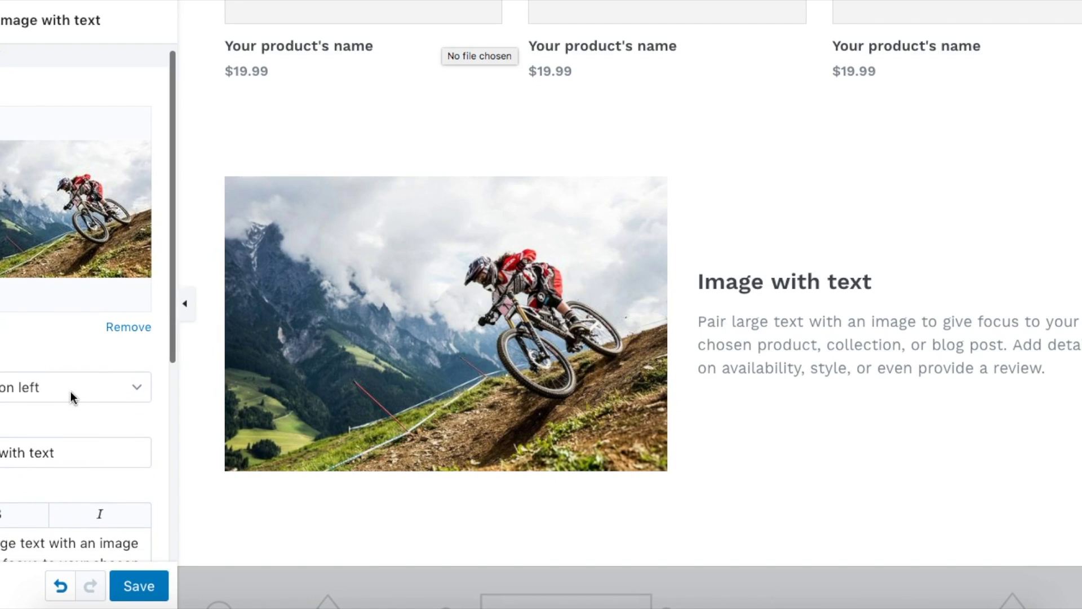
{"action": "scroll", "coordinate": [70, 394], "scroll_direction": "down", "scroll_amount": 4}
{"action": "triple_click", "coordinate": [96, 343]}
{"action": "type", "text": "C"}
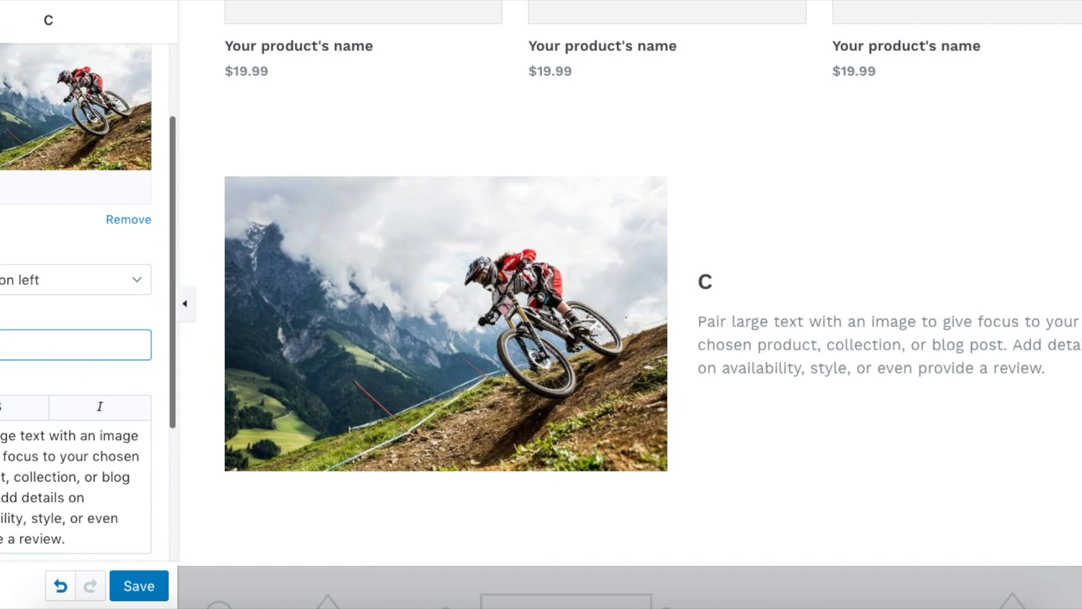
{"action": "type", "text": "ycle with a purpos"}
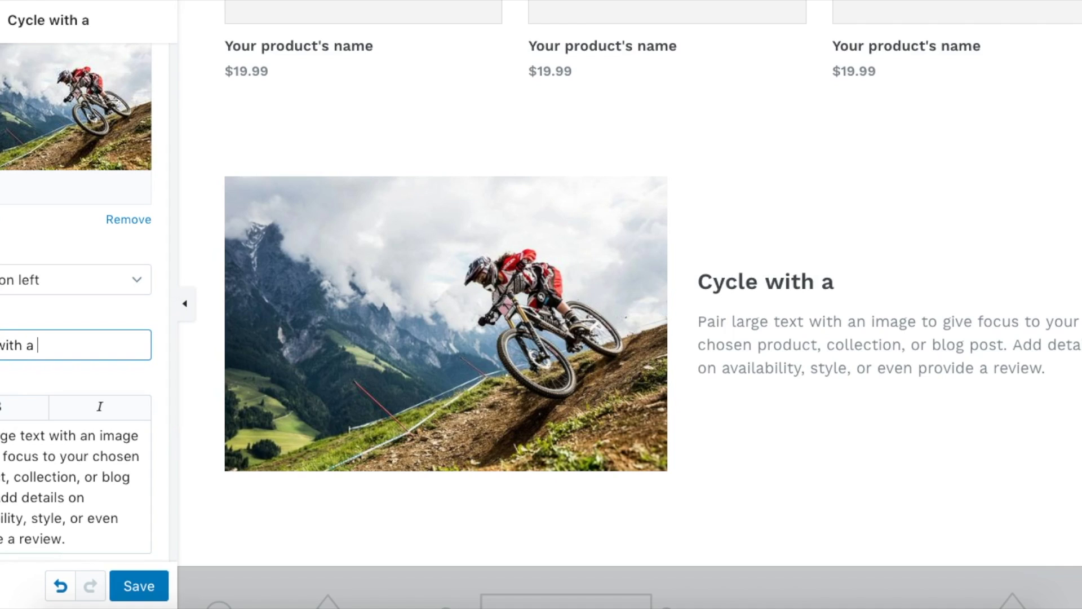
{"action": "type", "text": "e"}
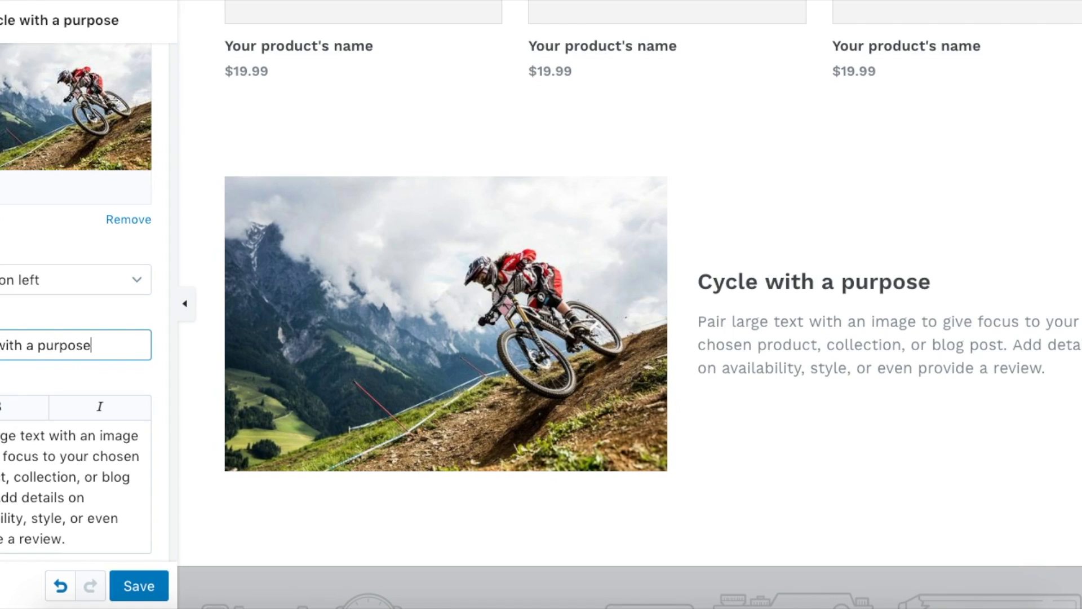
{"action": "key", "text": "ctrl+a"}
{"action": "type", "text": "We"}
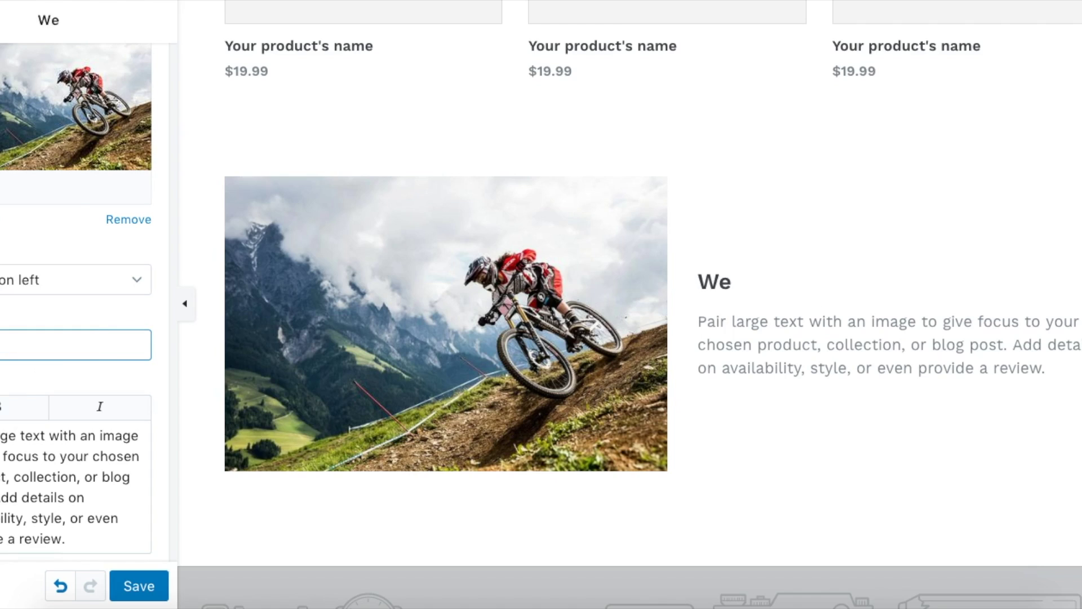
{"action": "type", "text": "ar your pass"}
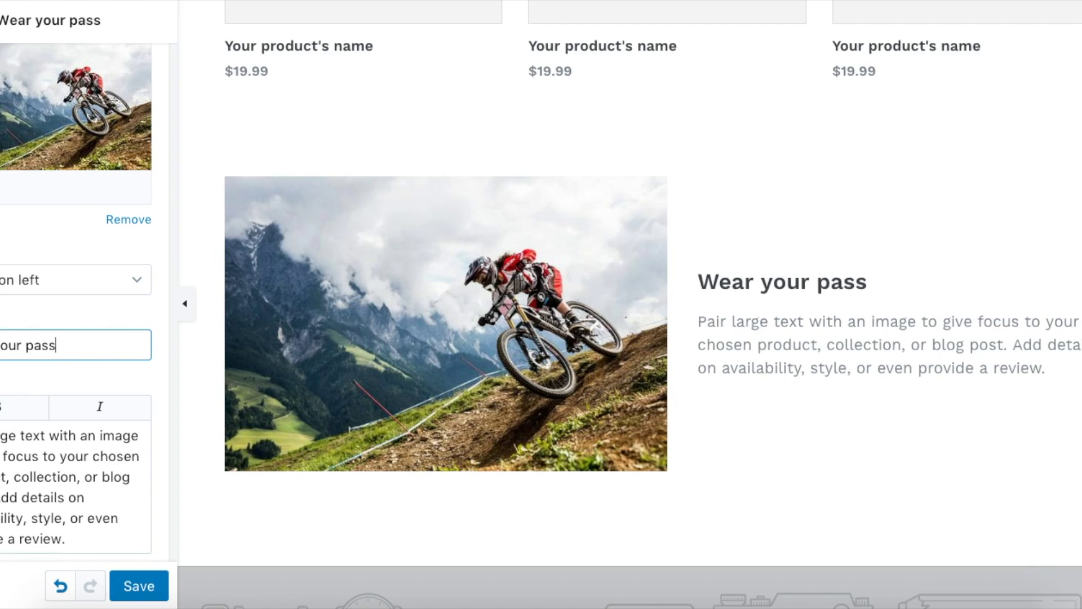
{"action": "type", "text": "ion with you"}
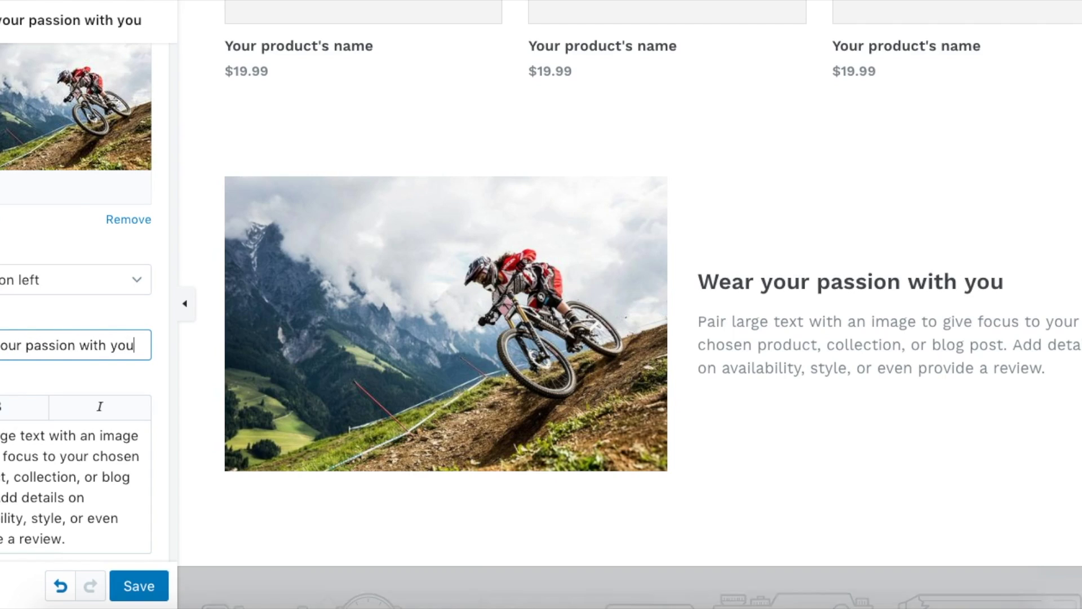
{"action": "type", "text": " eb"}
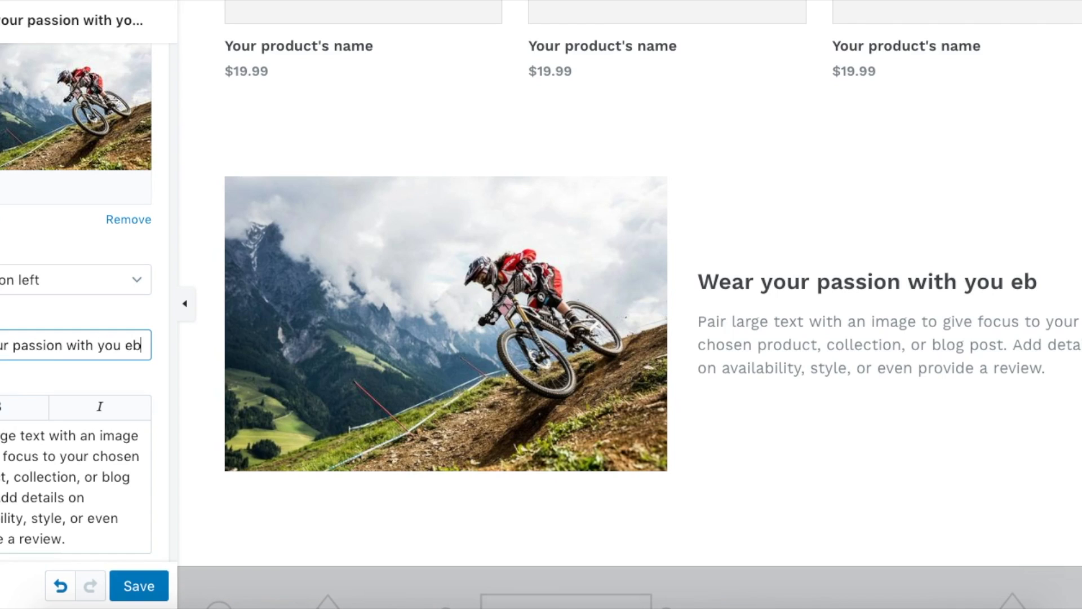
{"action": "key", "text": "BackSpace"}
{"action": "type", "text": "verywhere"}
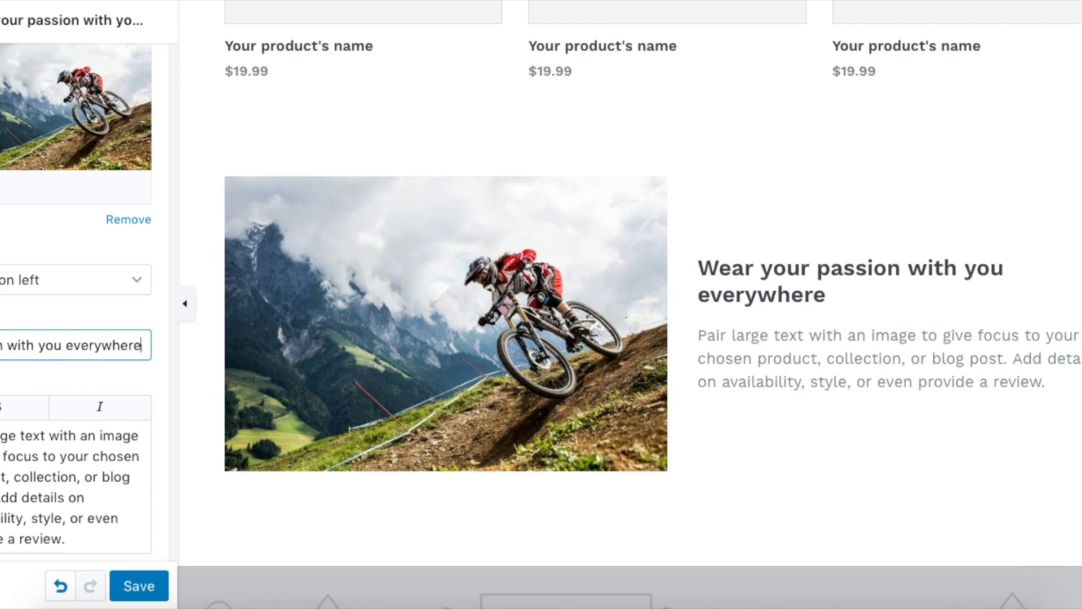
{"action": "type", "text": "."}
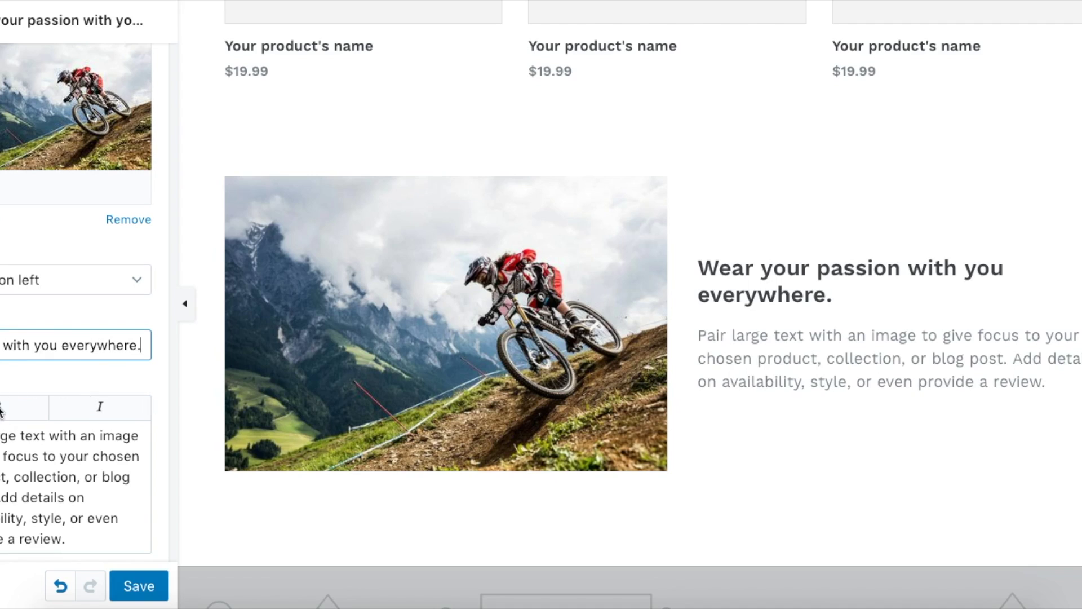
{"action": "scroll", "coordinate": [73, 477], "scroll_direction": "down", "scroll_amount": 2}
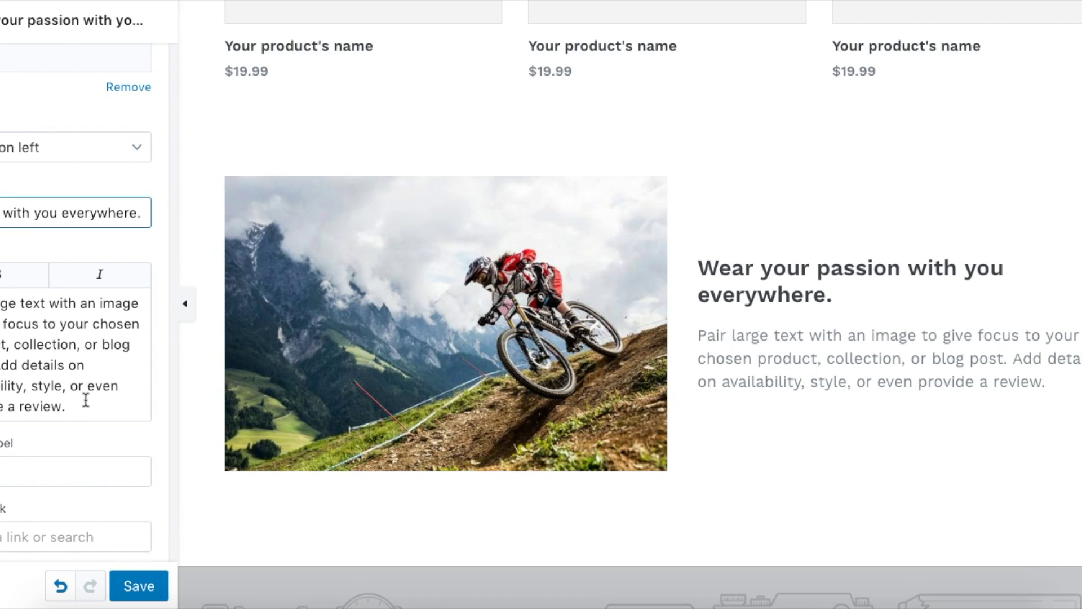
Step: Swap the placeholder Text for 'Our clothing is great for on and off the bike to show that you love riding.'
{"action": "left_click_drag", "start_coordinate": [86, 407], "coordinate": [1, 304]}
{"action": "key", "text": "BackSpace"}
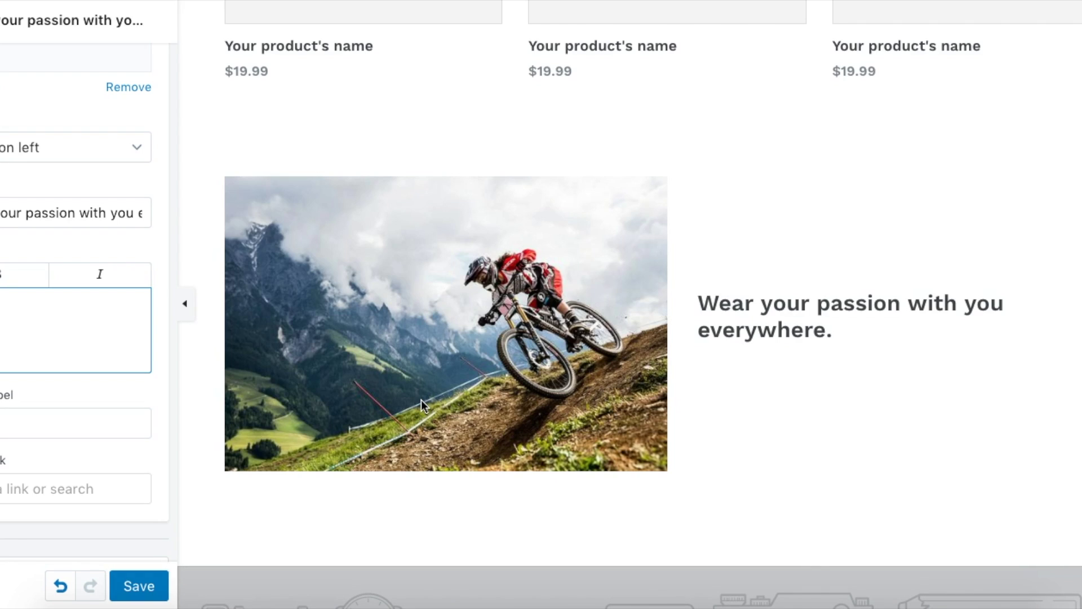
{"action": "type", "text": "thing is great for "}
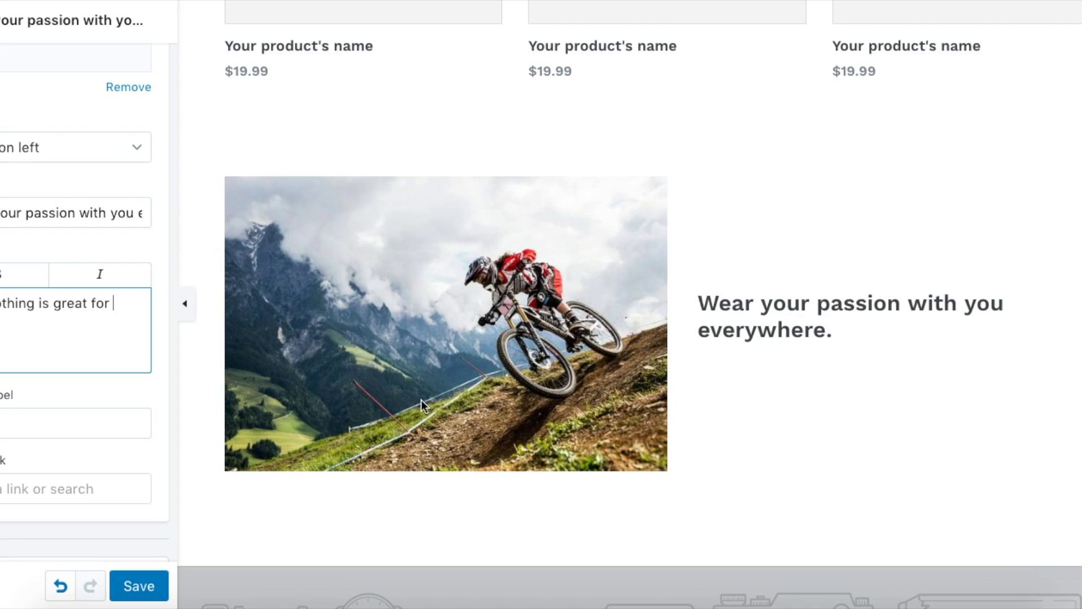
{"action": "type", "text": "on "}
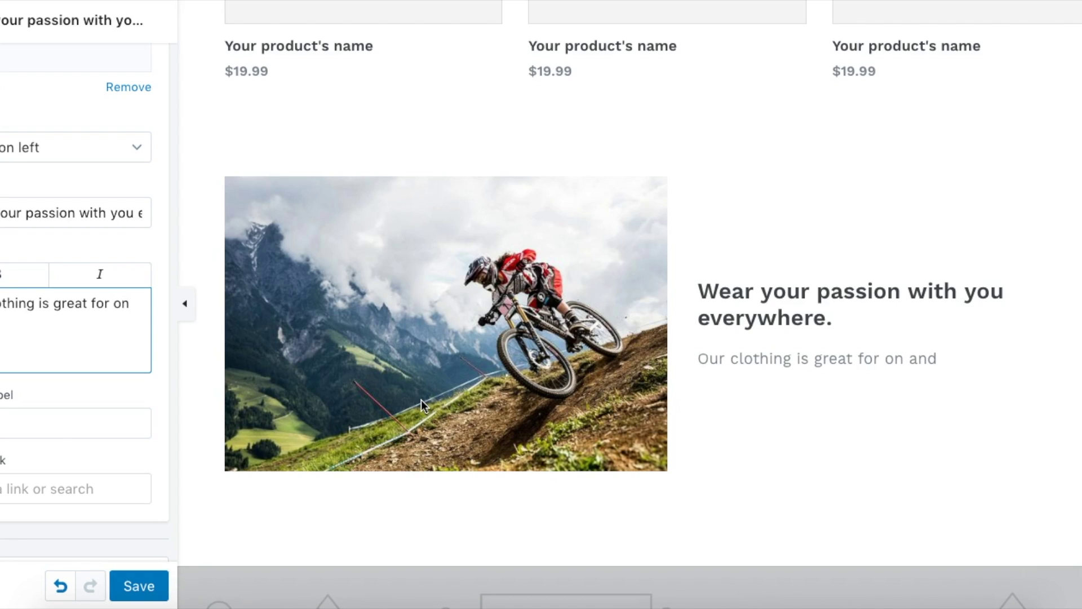
{"action": "type", "text": "and off the bike to sh"}
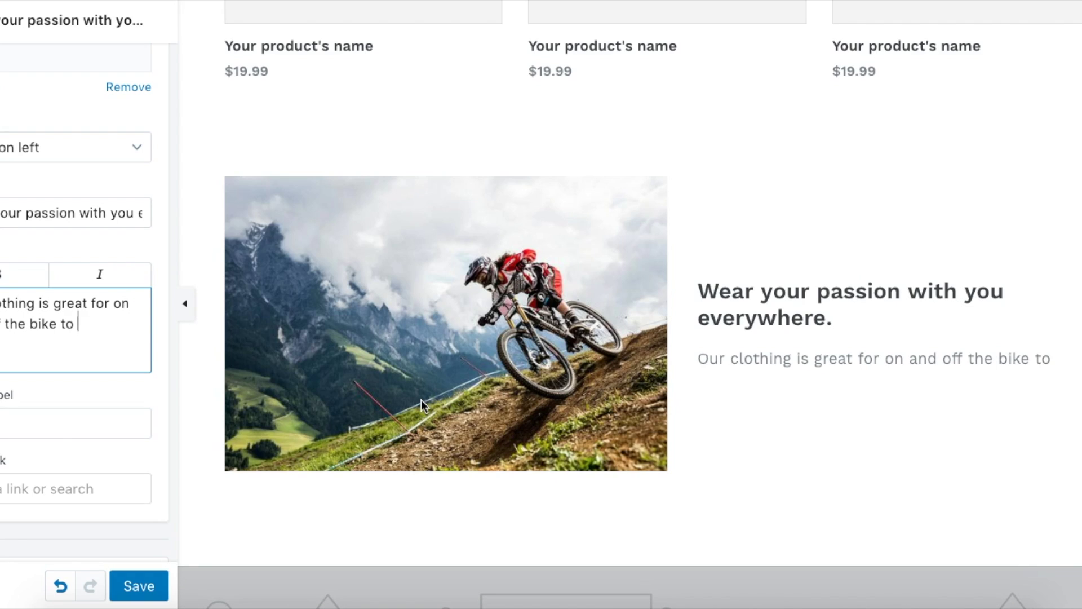
{"action": "type", "text": "ow th"}
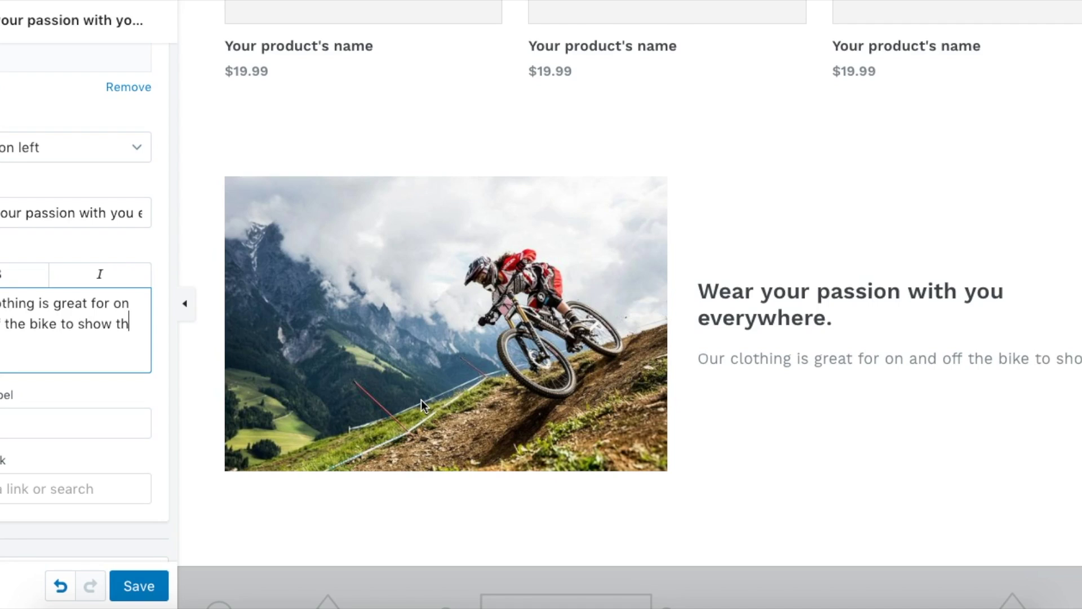
{"action": "type", "text": "at you love riding."}
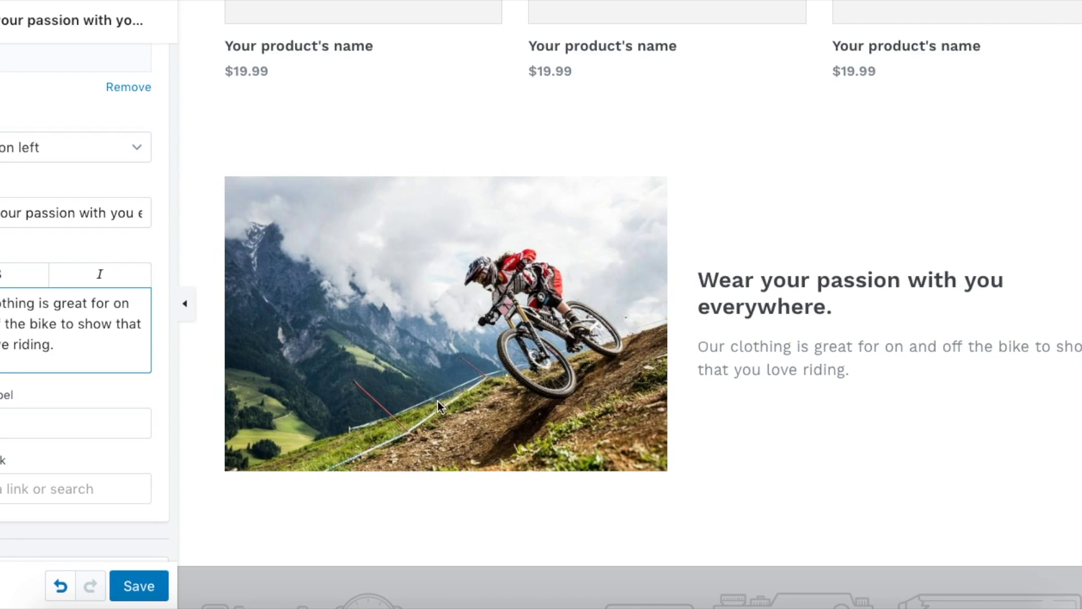
{"action": "left_click", "coordinate": [859, 405]}
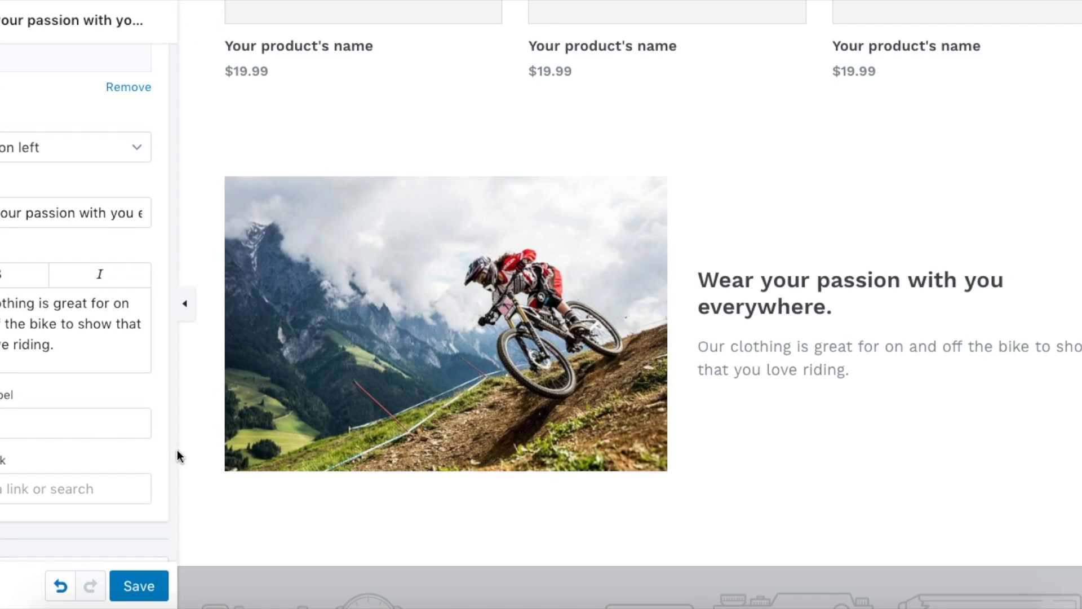
Step: Set the section's button label to 'Check out our full line'
{"action": "left_click", "coordinate": [85, 433]}
{"action": "scroll", "coordinate": [658, 415], "scroll_direction": "down", "scroll_amount": 2}
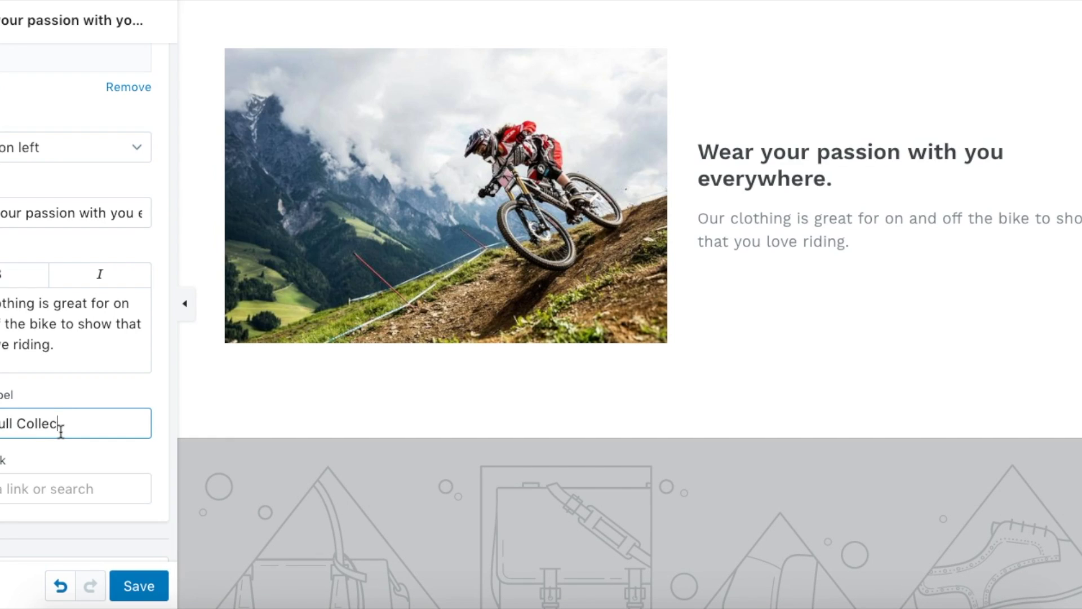
{"action": "type", "text": "tion"}
{"action": "key", "text": "BackSpace"}
{"action": "key", "text": "BackSpace"}
{"action": "key", "text": "BackSpace"}
{"action": "key", "text": "BackSpace"}
{"action": "key", "text": "BackSpace"}
{"action": "key", "text": "BackSpace"}
{"action": "key", "text": "BackSpace"}
{"action": "key", "text": "BackSpace"}
{"action": "key", "text": "BackSpace"}
{"action": "key", "text": "BackSpace"}
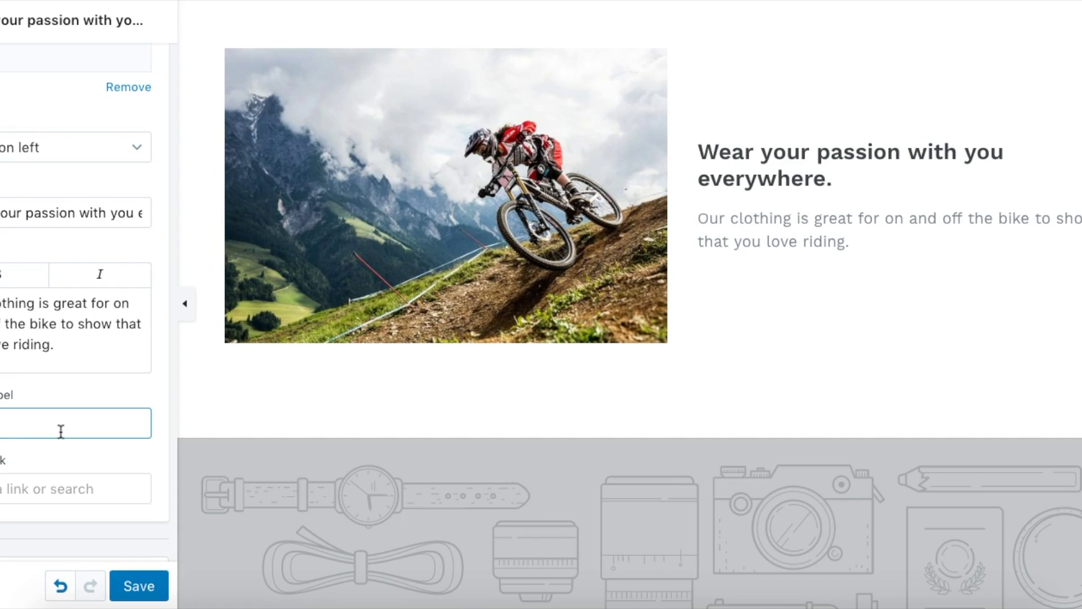
{"action": "type", "text": "our full li"}
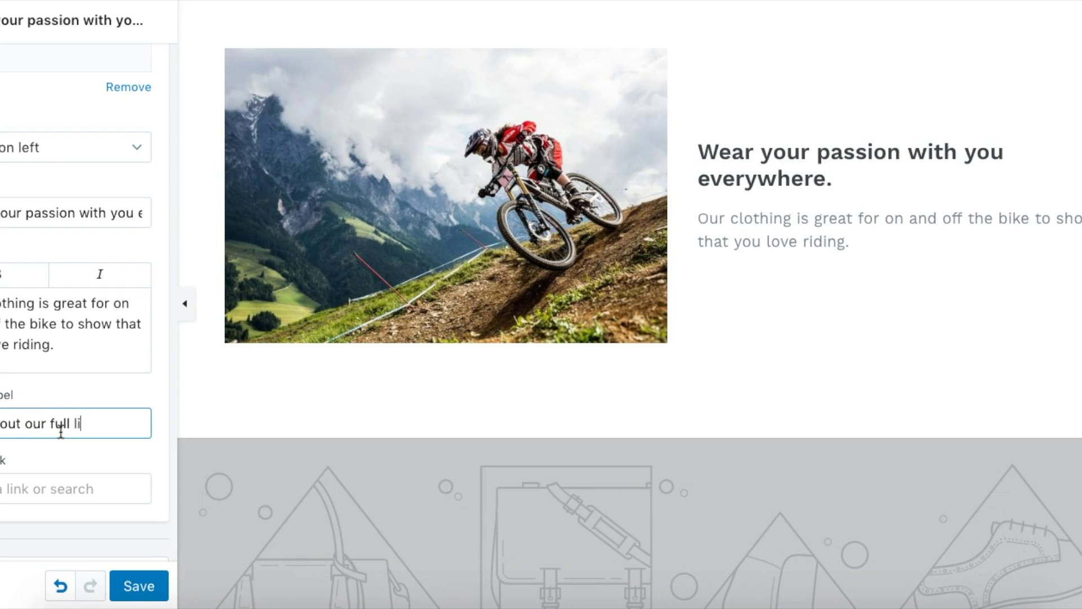
{"action": "type", "text": "ne"}
Step: Link the button to All Collections and save the bike section
{"action": "left_click", "coordinate": [11, 489]}
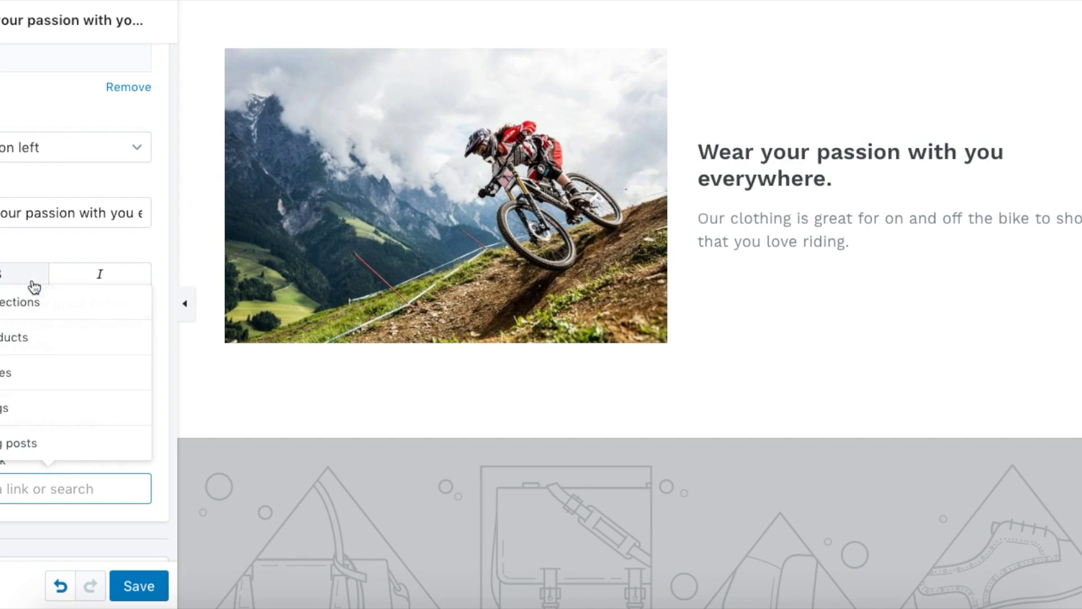
{"action": "left_click", "coordinate": [13, 340]}
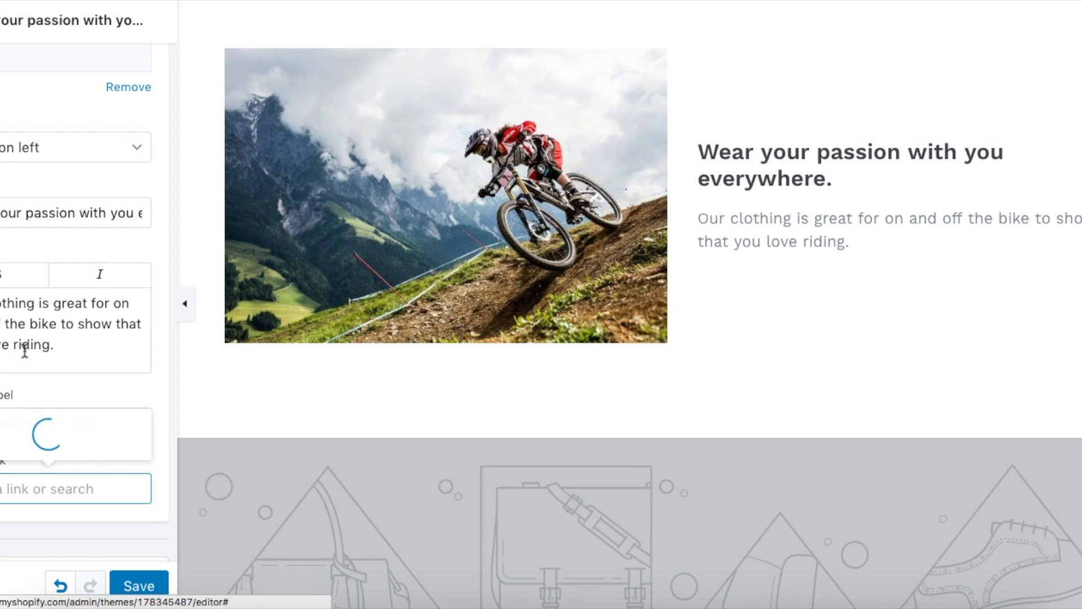
{"action": "left_click", "coordinate": [149, 519]}
{"action": "left_click", "coordinate": [102, 493]}
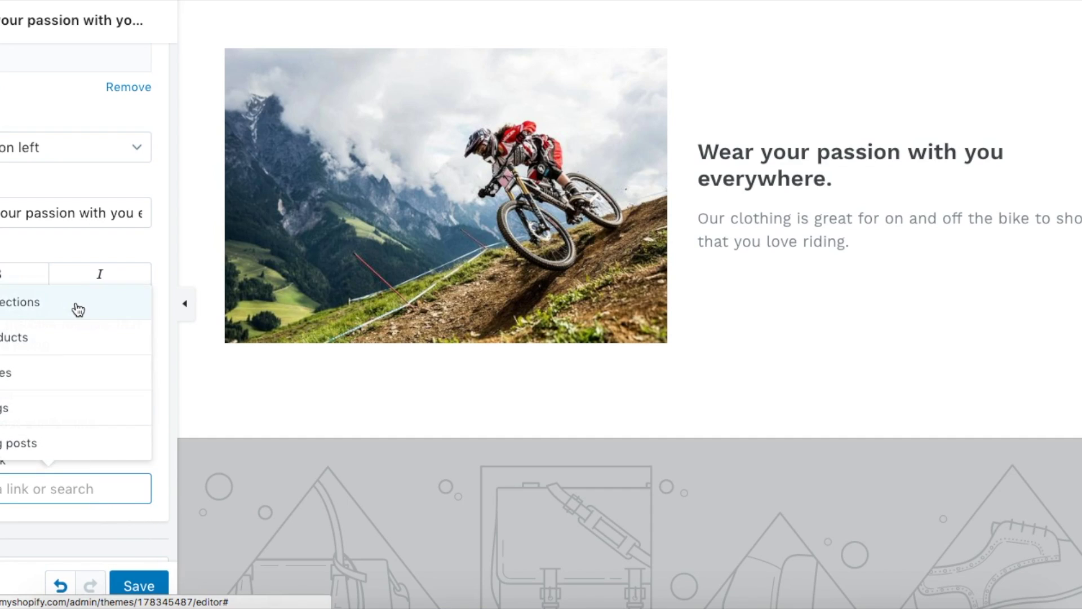
{"action": "left_click", "coordinate": [78, 309]}
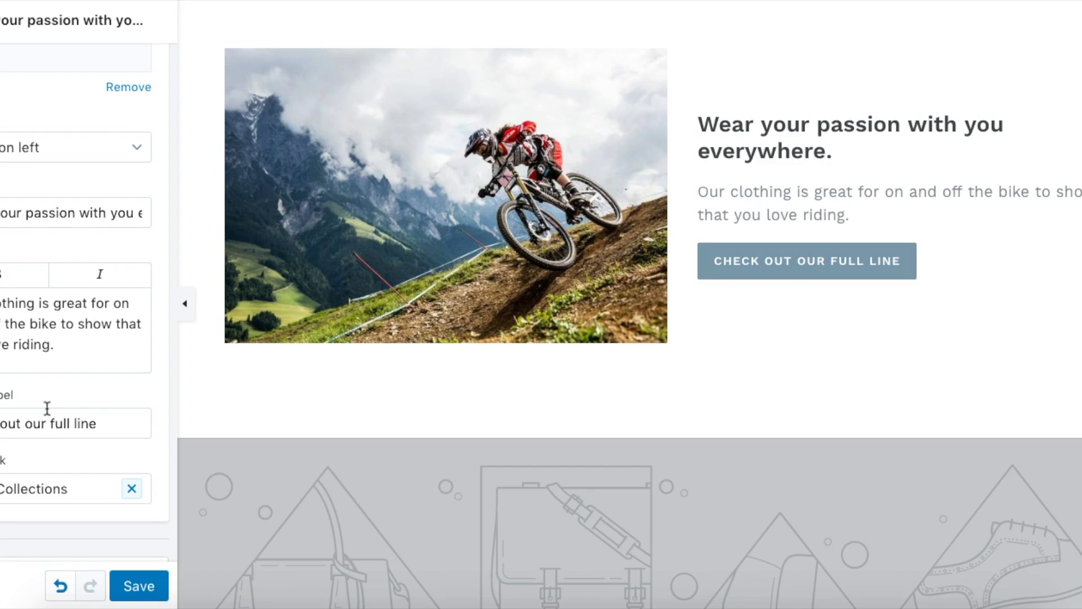
{"action": "scroll", "coordinate": [47, 408], "scroll_direction": "down", "scroll_amount": 1}
{"action": "scroll", "coordinate": [47, 409], "scroll_direction": "up", "scroll_amount": 5}
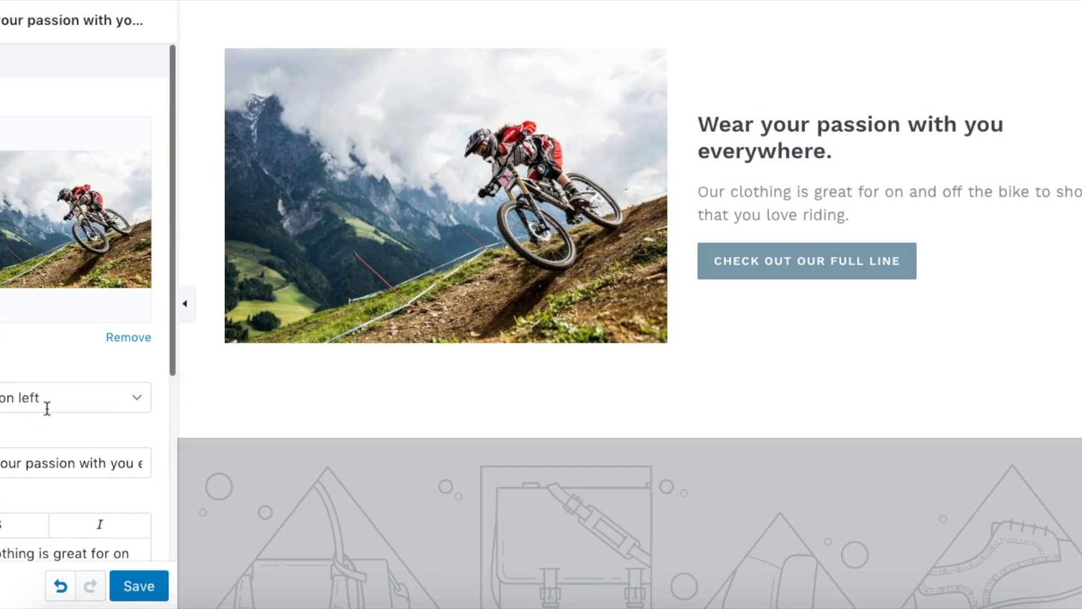
{"action": "scroll", "coordinate": [51, 367], "scroll_direction": "down", "scroll_amount": 5}
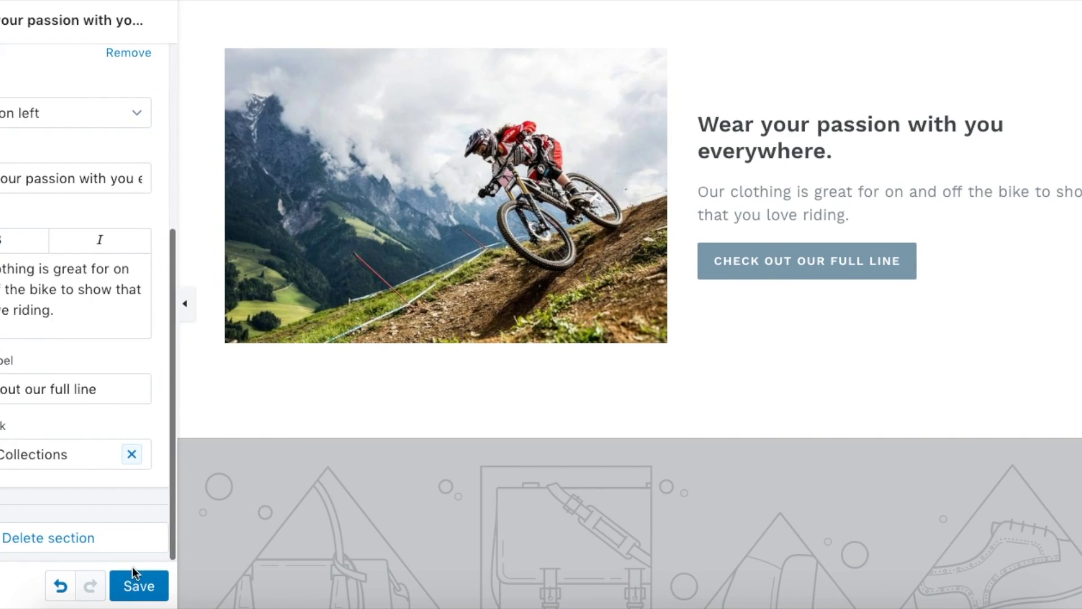
{"action": "left_click", "coordinate": [140, 590]}
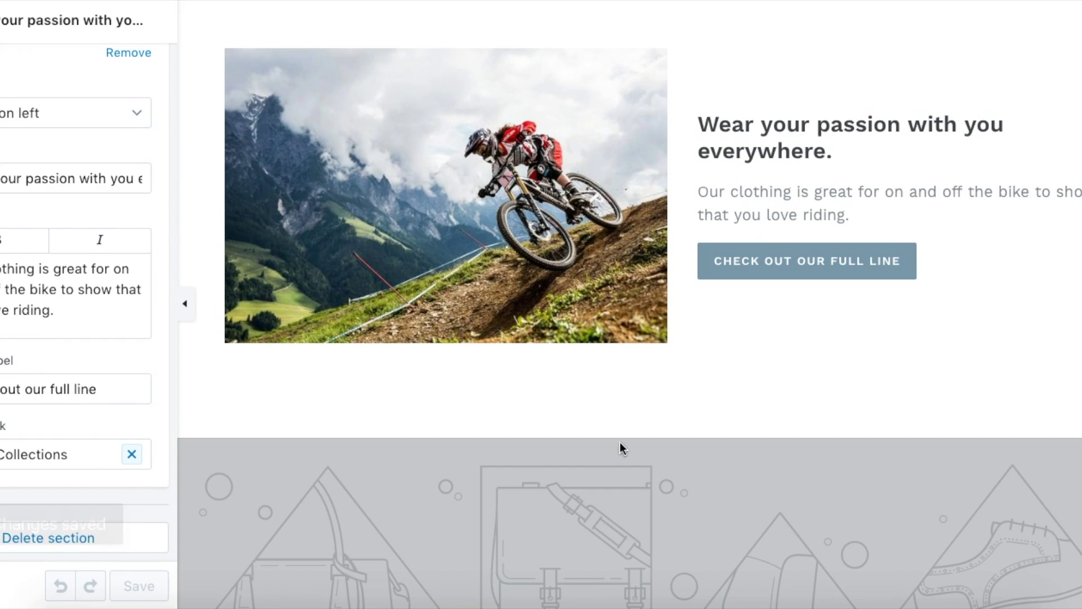
Step: Delete the Slideshow section from the homepage and recheck the preview
{"action": "scroll", "coordinate": [649, 344], "scroll_direction": "down", "scroll_amount": 8}
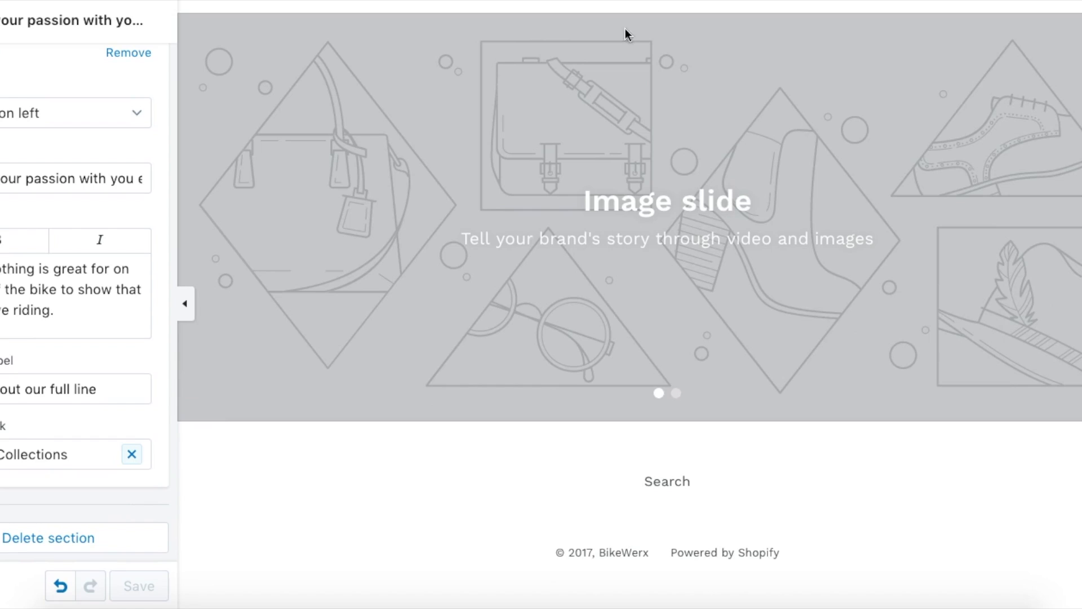
{"action": "scroll", "coordinate": [553, 314], "scroll_direction": "up", "scroll_amount": 8}
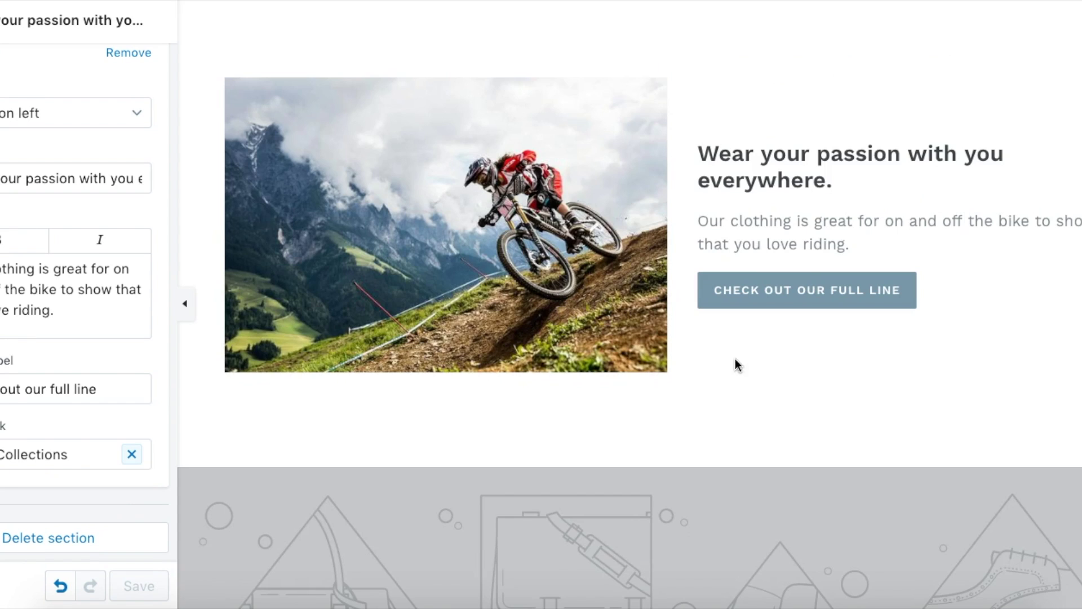
{"action": "scroll", "coordinate": [736, 359], "scroll_direction": "down", "scroll_amount": 5}
{"action": "left_click", "coordinate": [3, 21]}
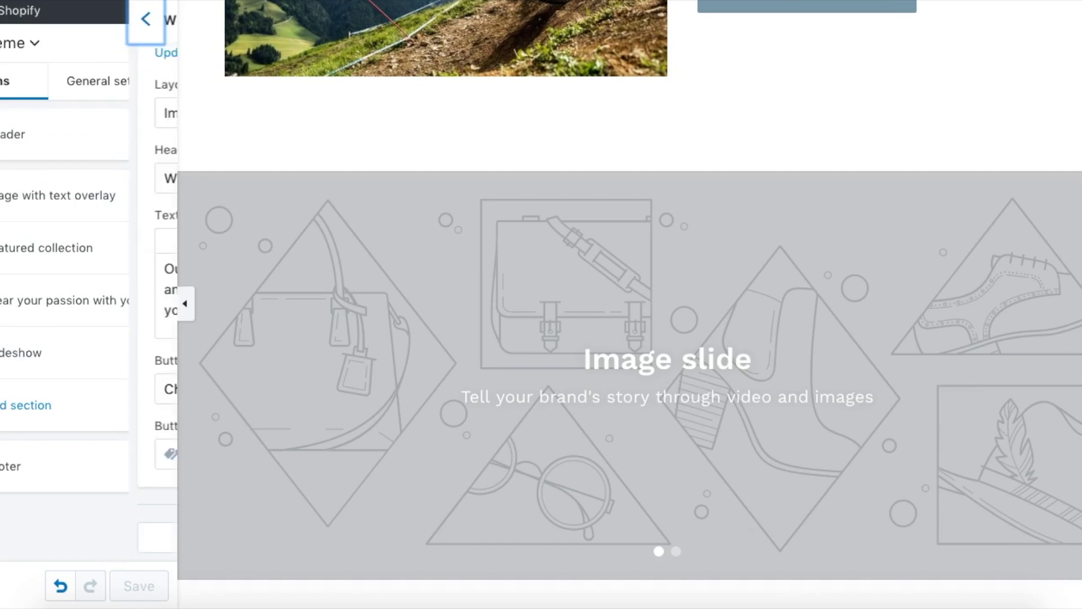
{"action": "left_click", "coordinate": [43, 370]}
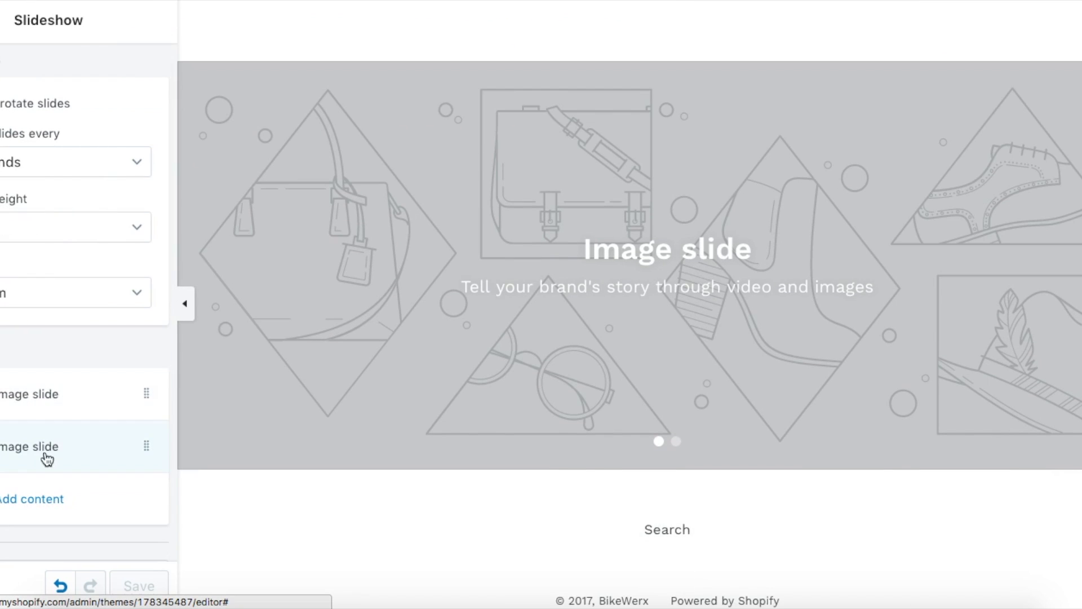
{"action": "scroll", "coordinate": [71, 332], "scroll_direction": "down", "scroll_amount": 2}
{"action": "left_click", "coordinate": [43, 536]}
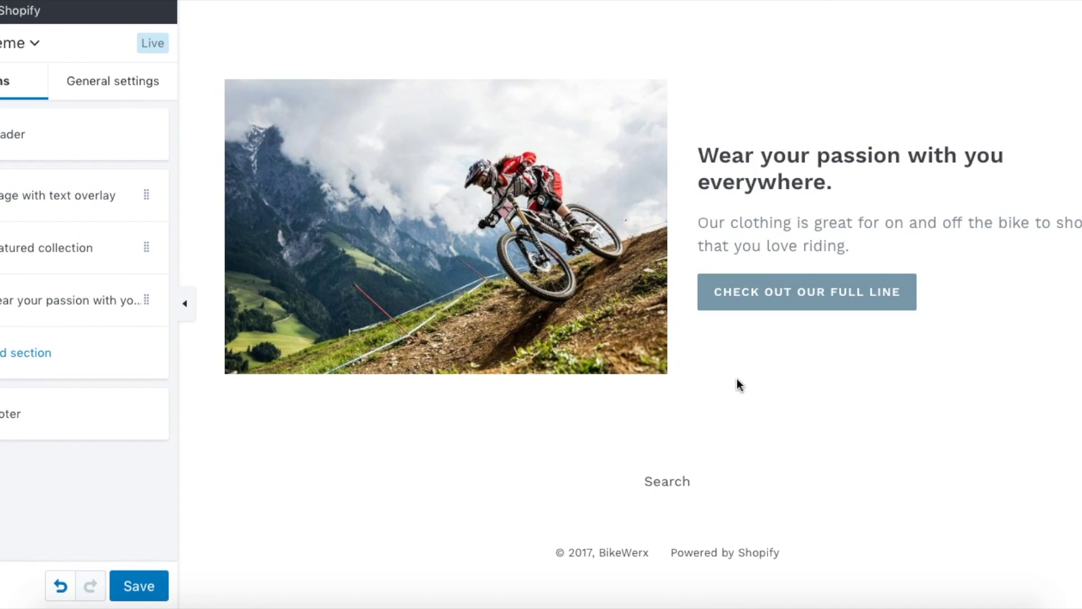
{"action": "scroll", "coordinate": [736, 378], "scroll_direction": "up", "scroll_amount": 10}
{"action": "scroll", "coordinate": [736, 378], "scroll_direction": "down", "scroll_amount": 10}
{"action": "scroll", "coordinate": [442, 271], "scroll_direction": "up", "scroll_amount": 5}
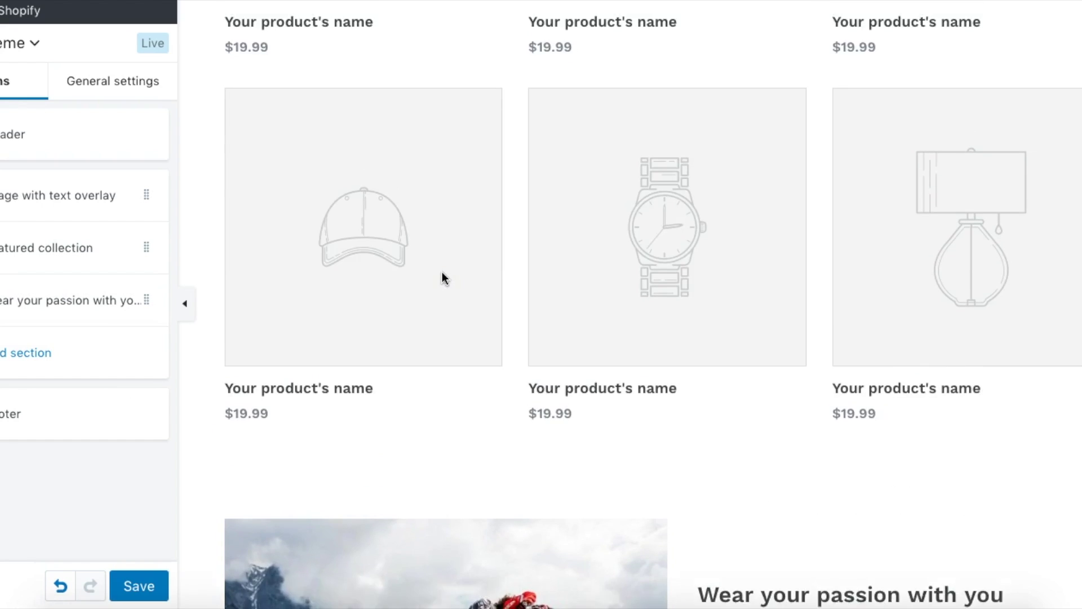
{"action": "scroll", "coordinate": [728, 217], "scroll_direction": "down", "scroll_amount": 5}
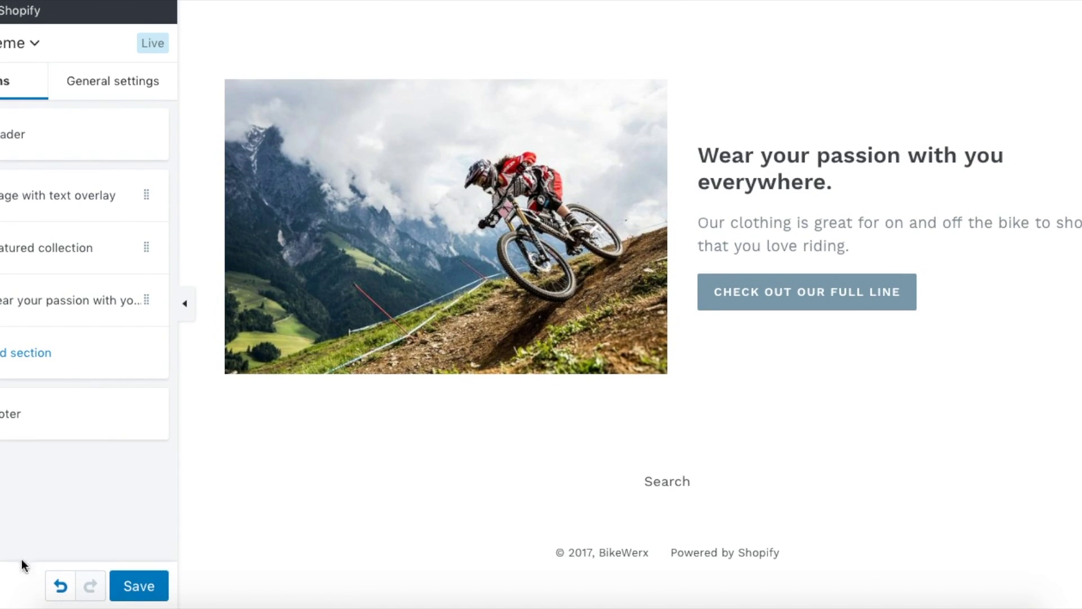
{"action": "left_click", "coordinate": [1, 561]}
Step: Switch the theme preview to mobile width and scroll through the homepage
{"action": "left_click", "coordinate": [7, 543]}
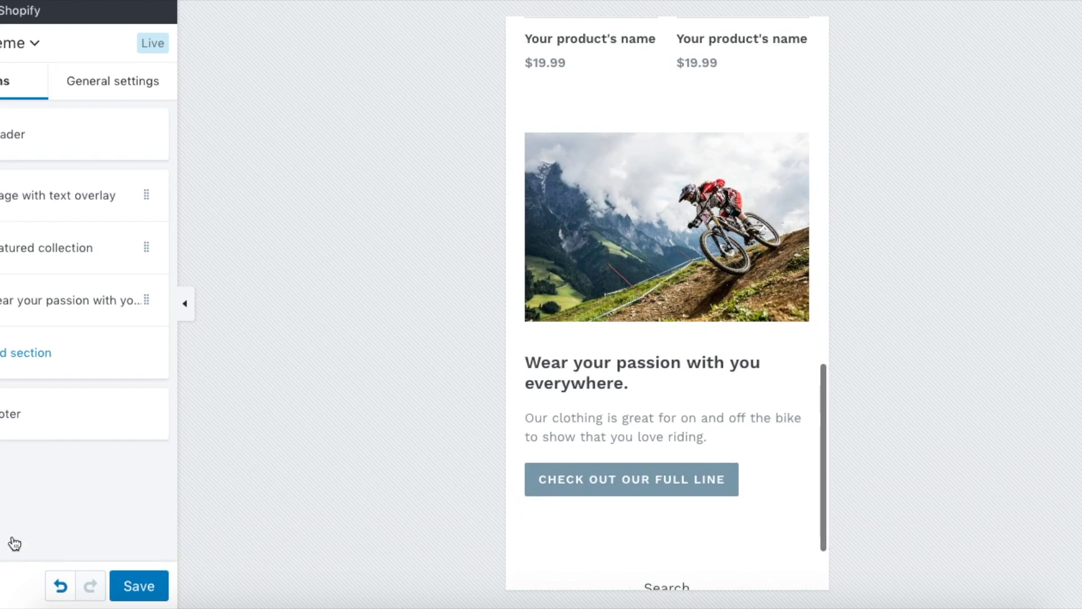
{"action": "scroll", "coordinate": [564, 204], "scroll_direction": "down", "scroll_amount": 2}
{"action": "scroll", "coordinate": [565, 206], "scroll_direction": "up", "scroll_amount": 8}
{"action": "scroll", "coordinate": [566, 207], "scroll_direction": "down", "scroll_amount": 8}
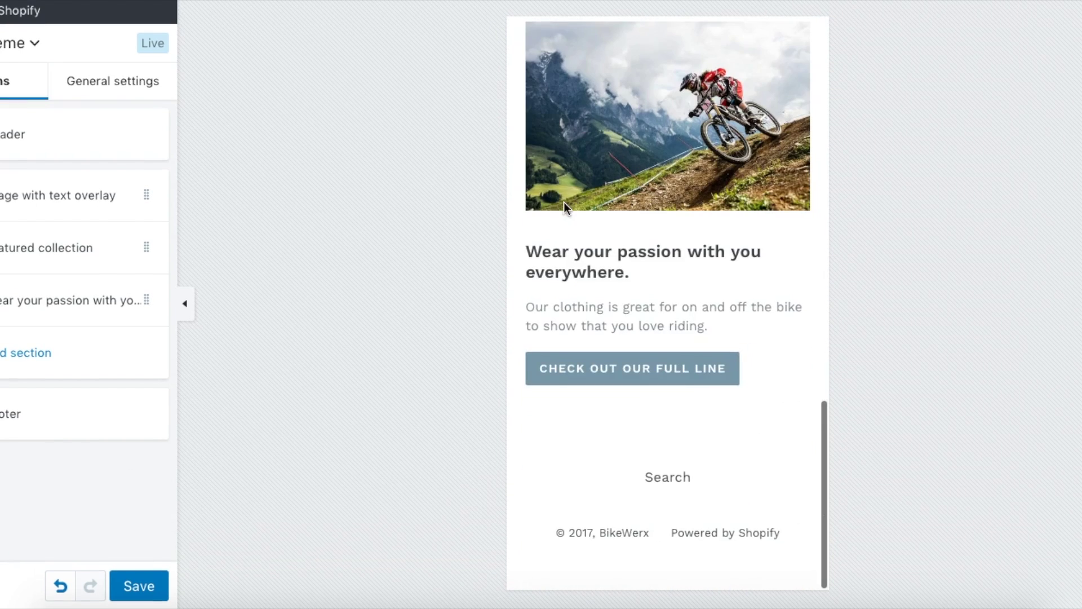
Step: Select the bike image-with-text section and review it from logo banner to footer on mobile
{"action": "left_click", "coordinate": [87, 320]}
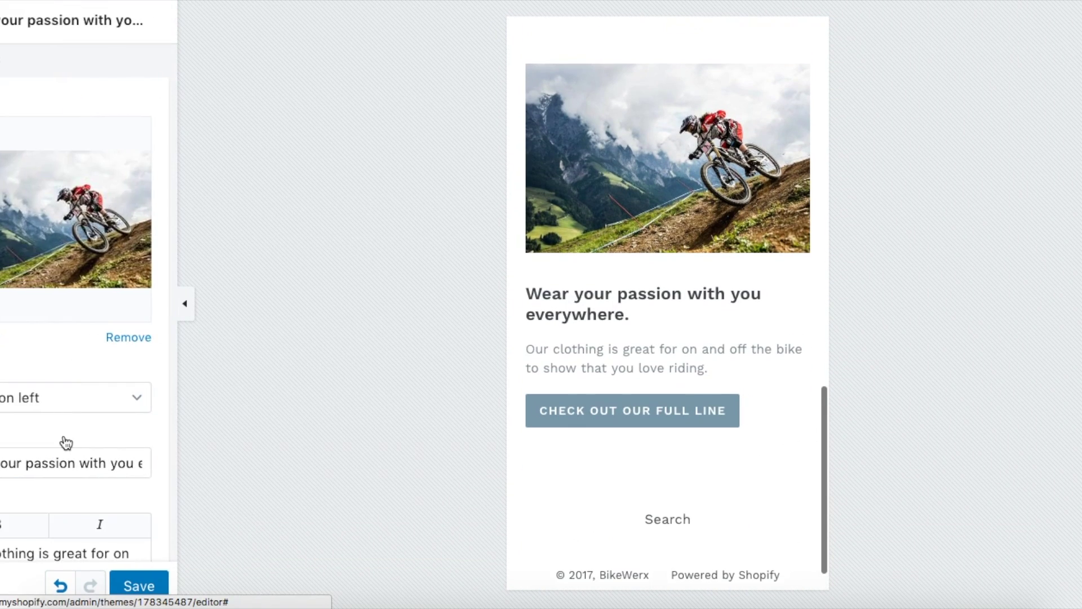
{"action": "scroll", "coordinate": [65, 442], "scroll_direction": "down", "scroll_amount": 5}
{"action": "scroll", "coordinate": [66, 443], "scroll_direction": "up", "scroll_amount": 5}
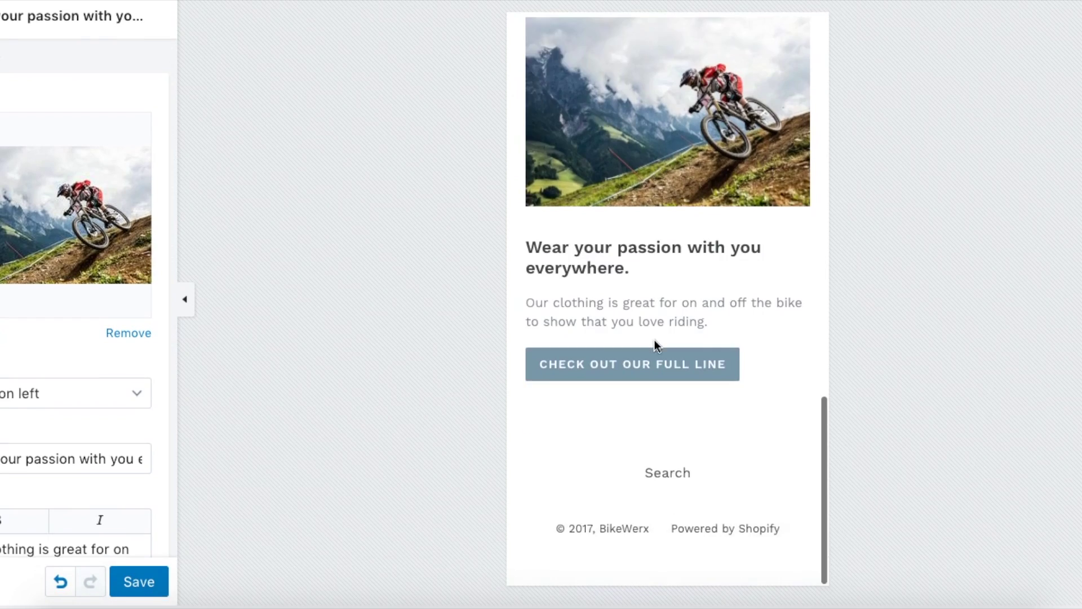
{"action": "scroll", "coordinate": [654, 343], "scroll_direction": "up", "scroll_amount": 10}
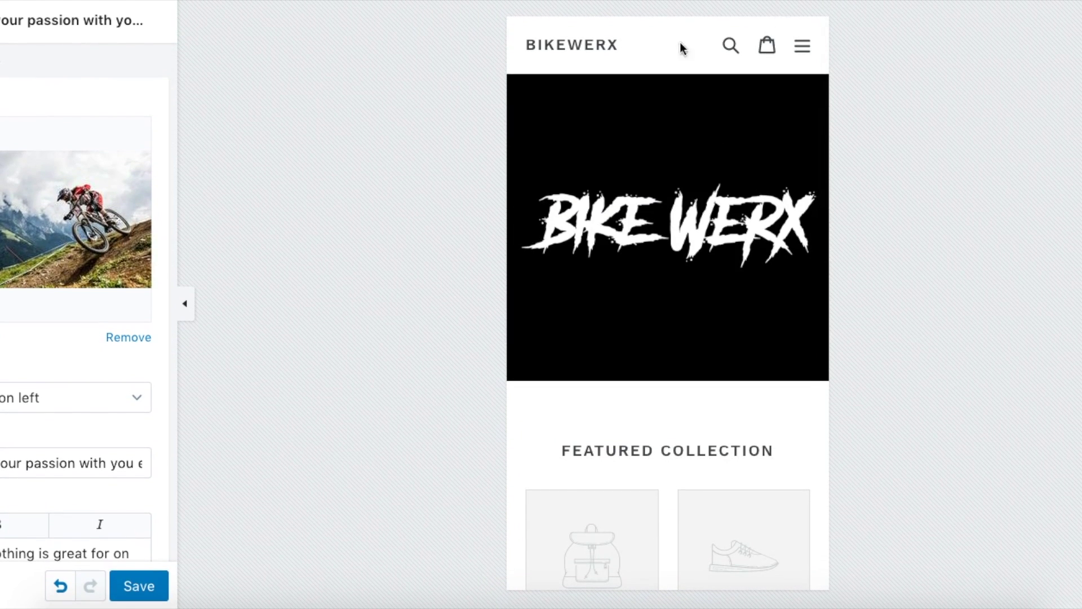
{"action": "scroll", "coordinate": [631, 246], "scroll_direction": "down", "scroll_amount": 15}
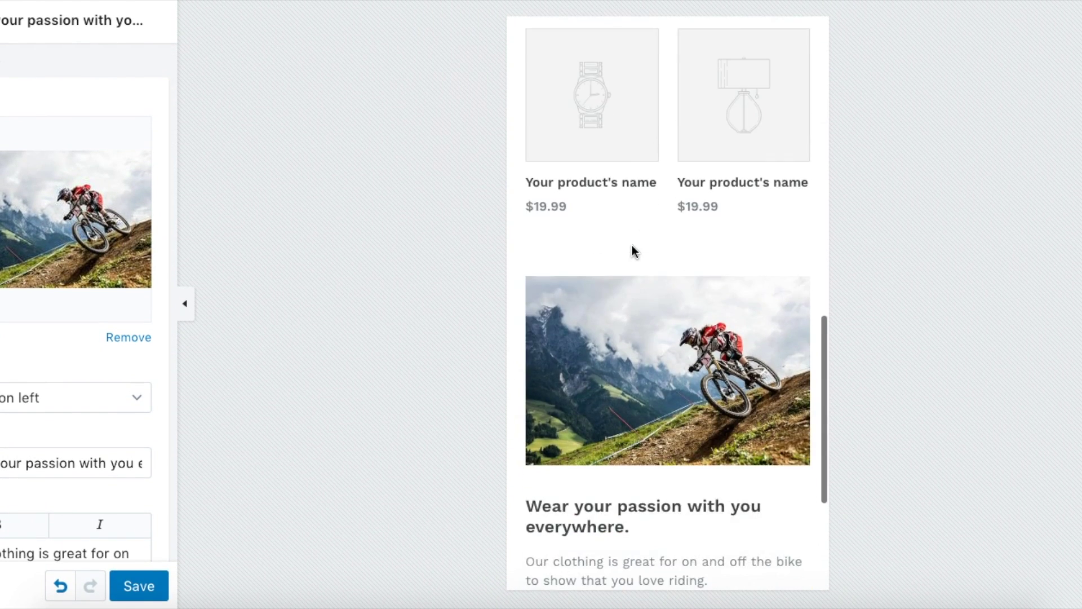
{"action": "scroll", "coordinate": [631, 244], "scroll_direction": "down", "scroll_amount": 5}
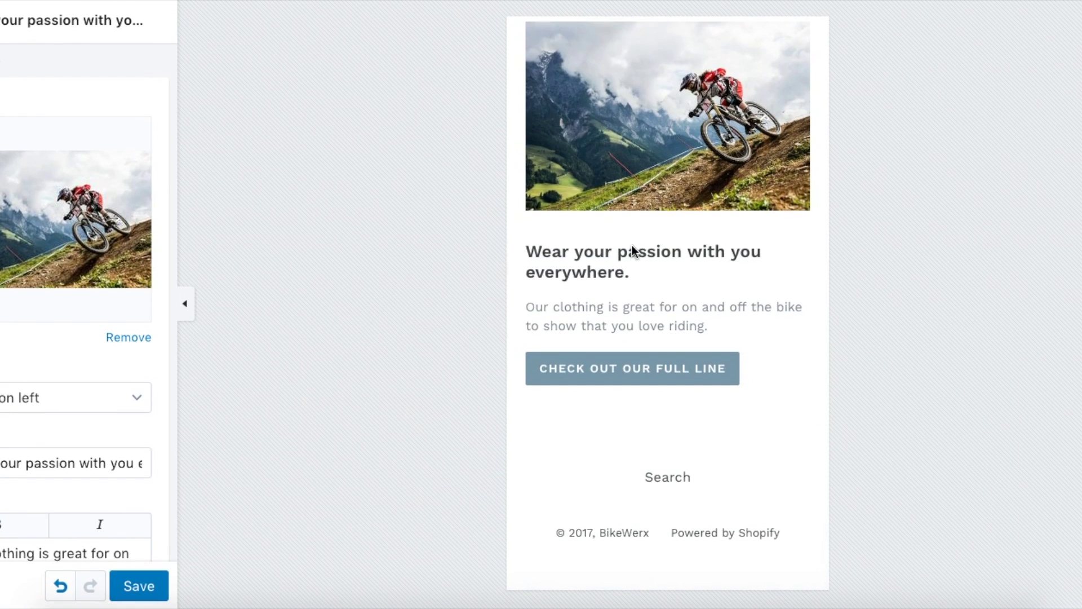
{"action": "scroll", "coordinate": [631, 244], "scroll_direction": "up", "scroll_amount": 20}
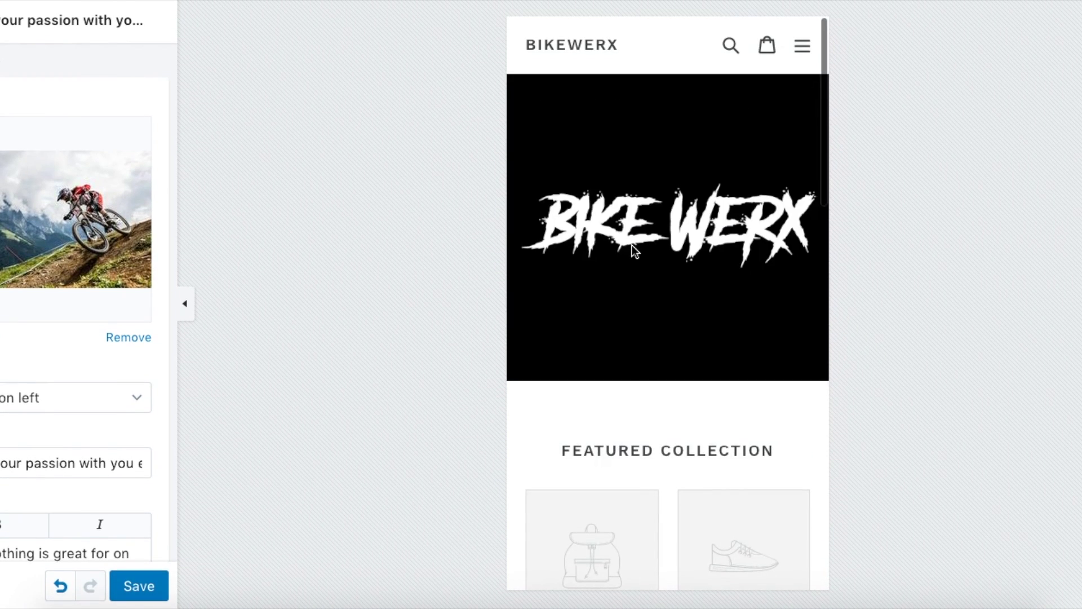